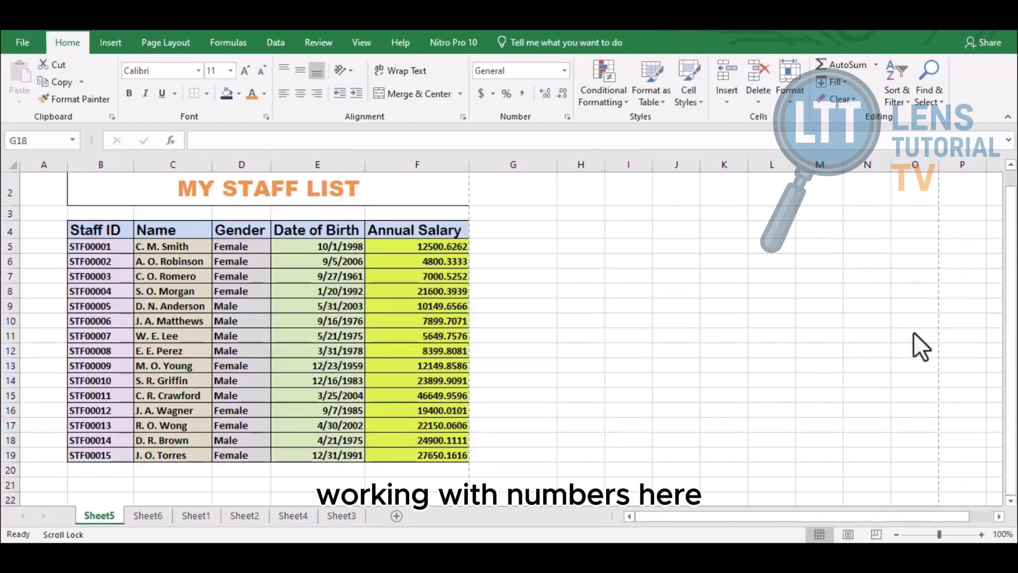
Step: Examine the decimal values in the Annual Salary column of the staff list
click(573, 226)
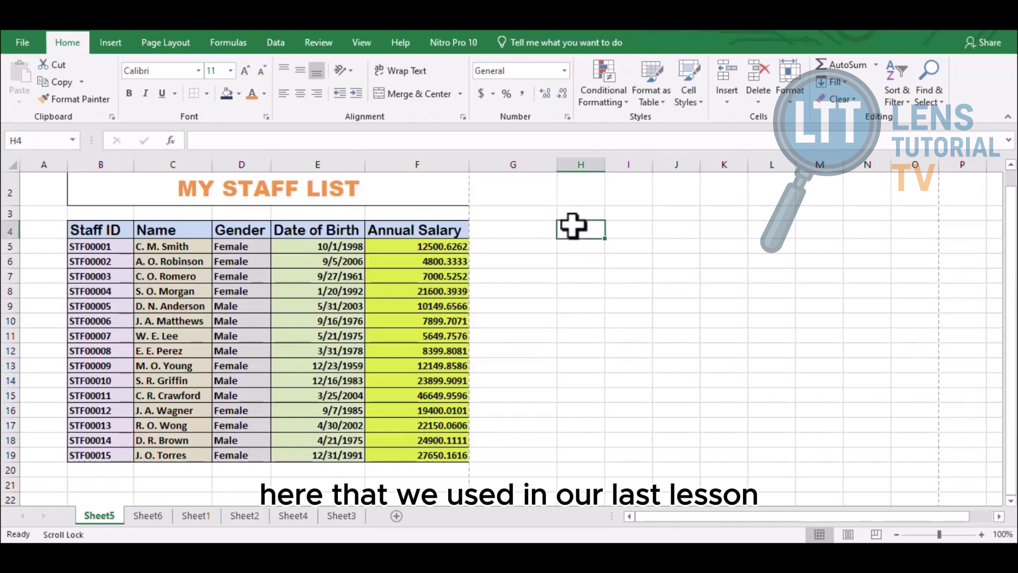
click(431, 245)
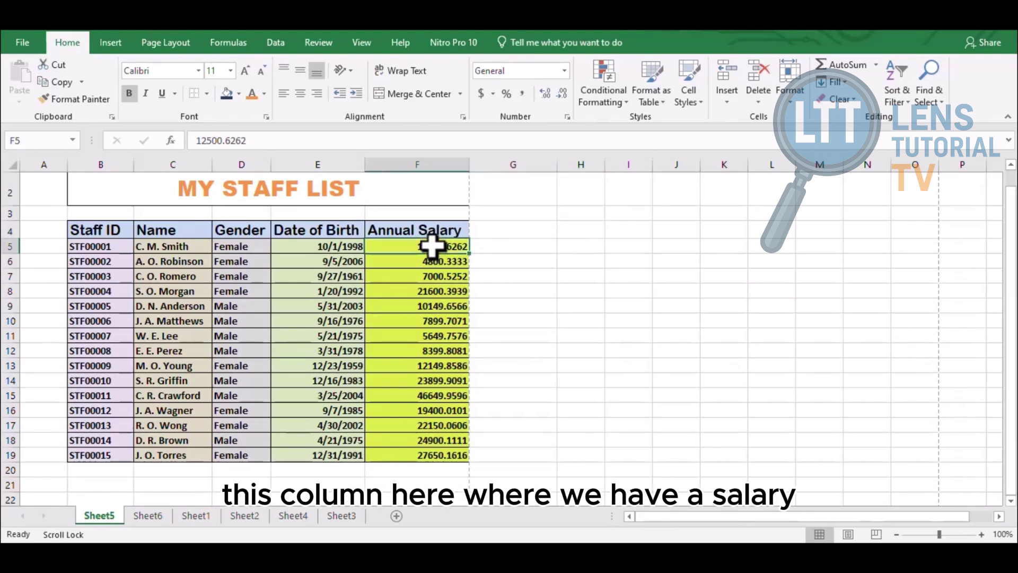
click(434, 291)
click(439, 324)
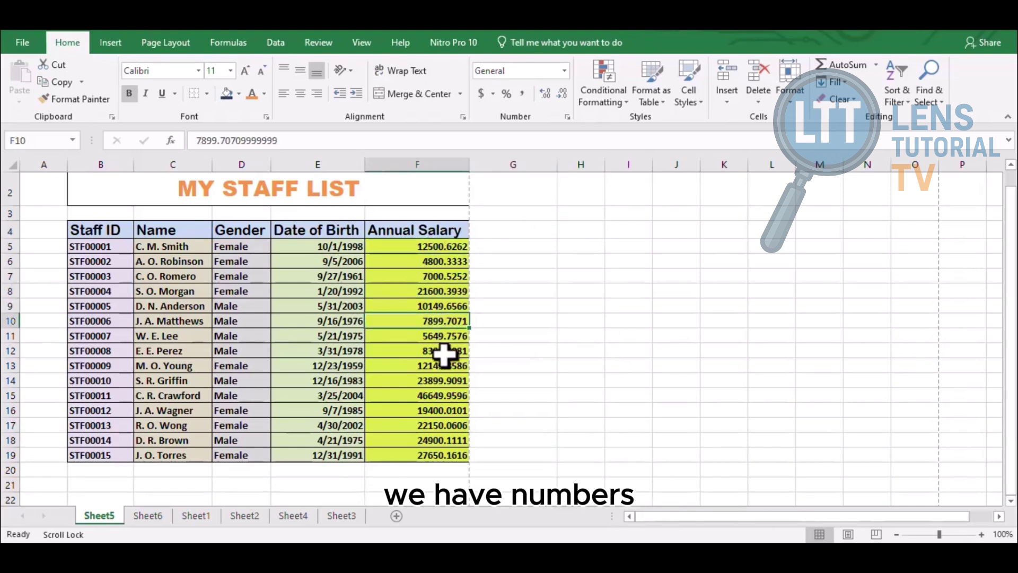
click(444, 350)
click(442, 440)
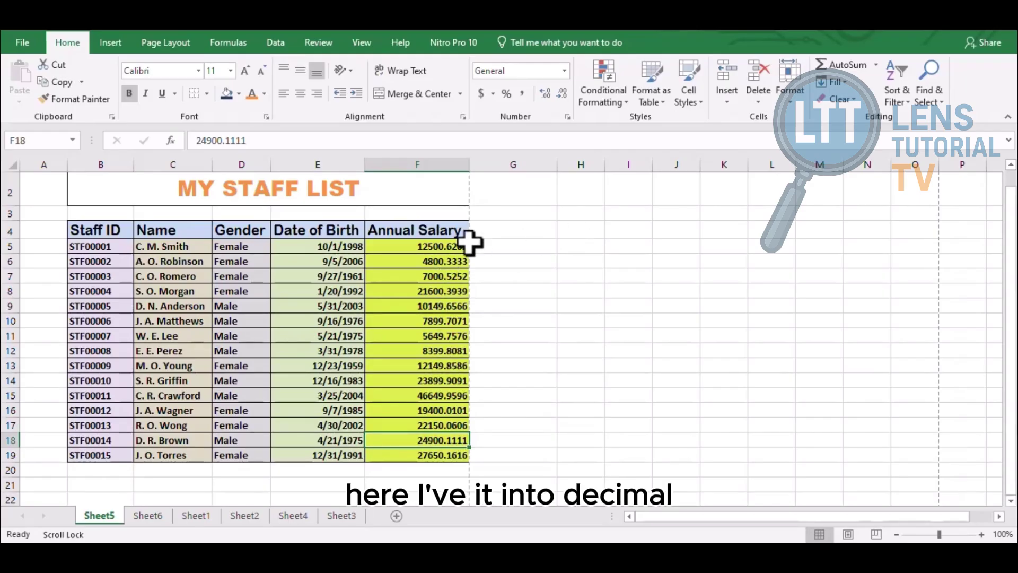
click(448, 276)
click(644, 234)
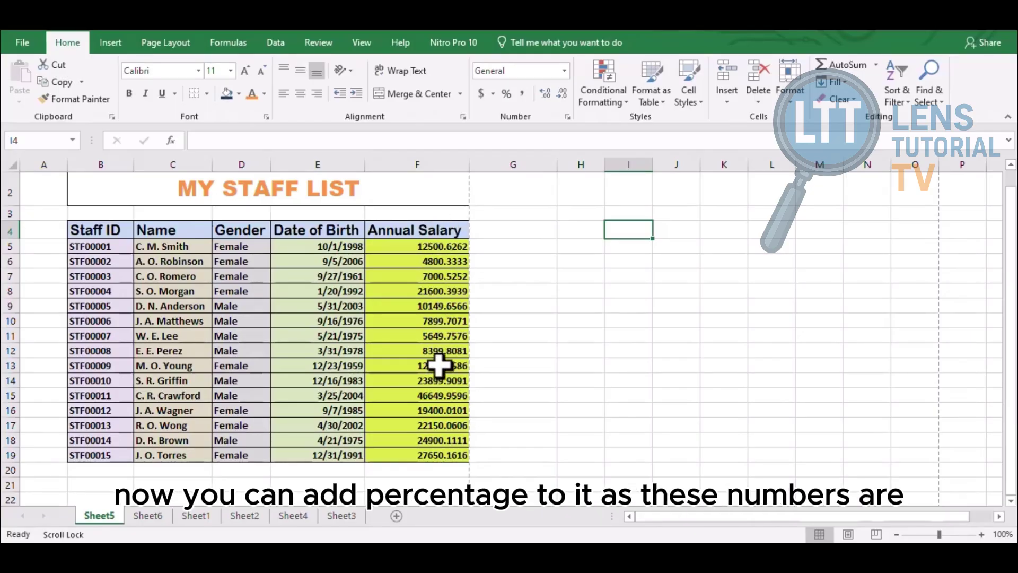
click(434, 260)
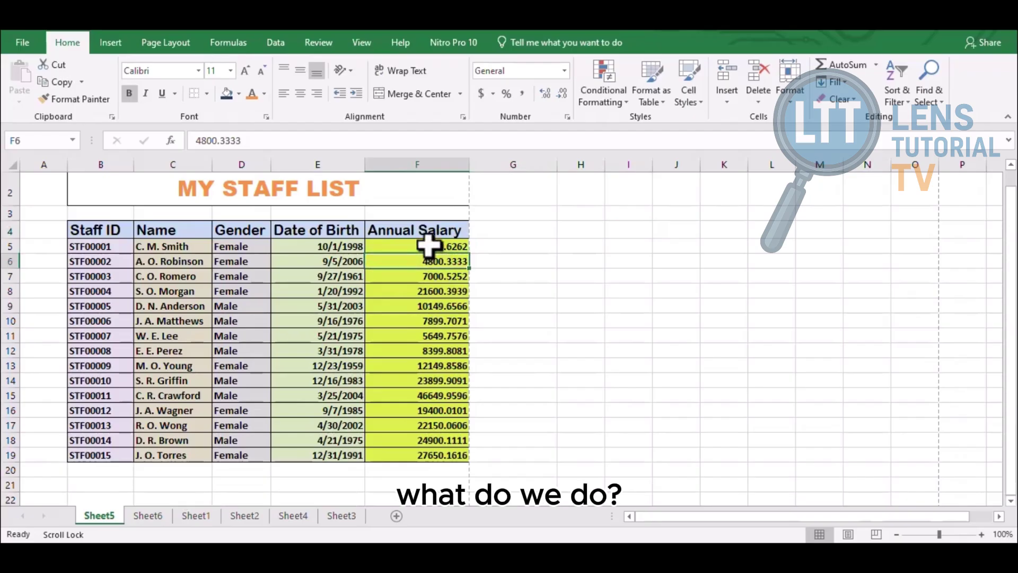
Step: Select the first annual salary in F5 and view the number formats available for it
click(428, 246)
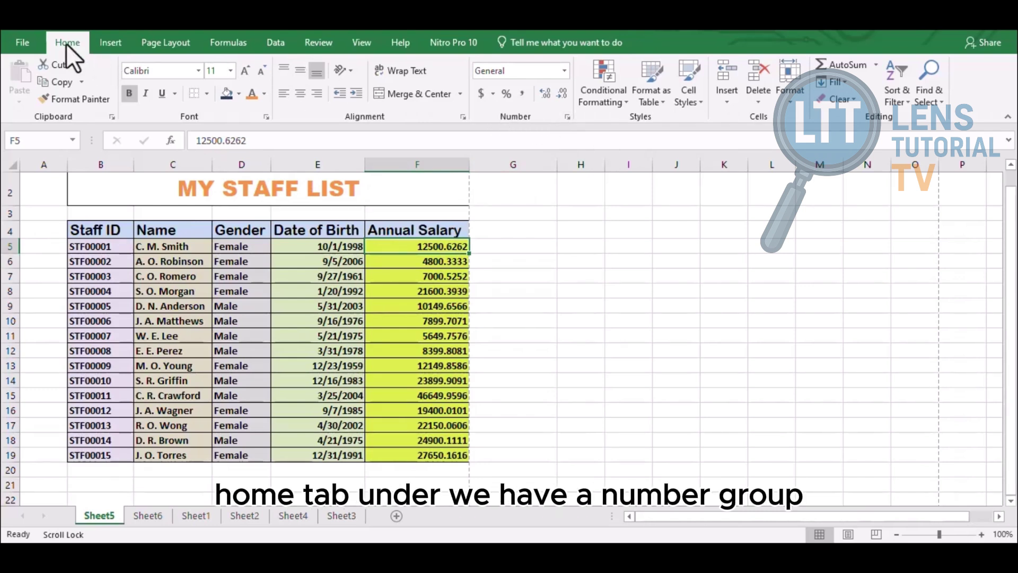
click(567, 115)
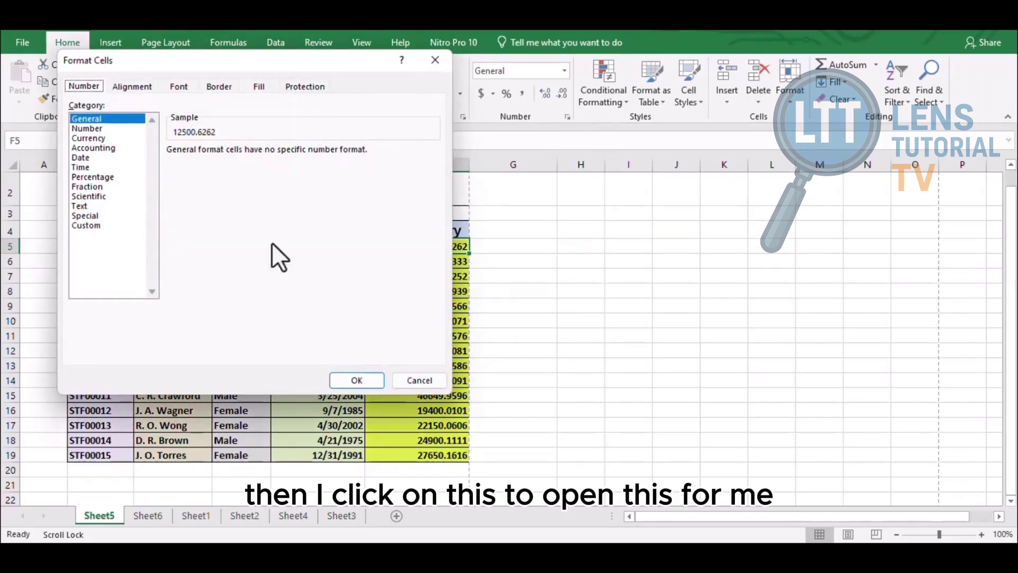
click(408, 382)
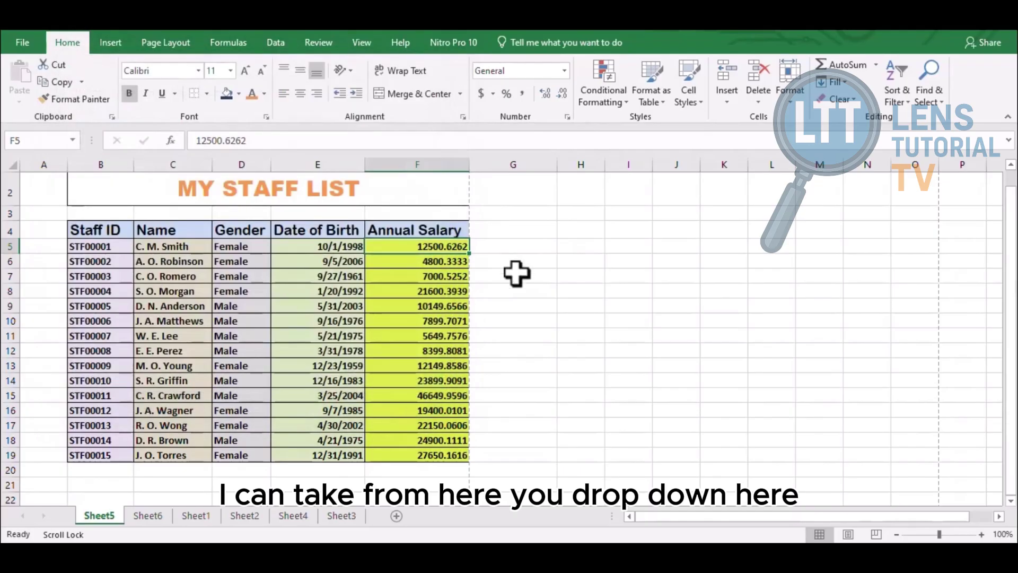
click(564, 71)
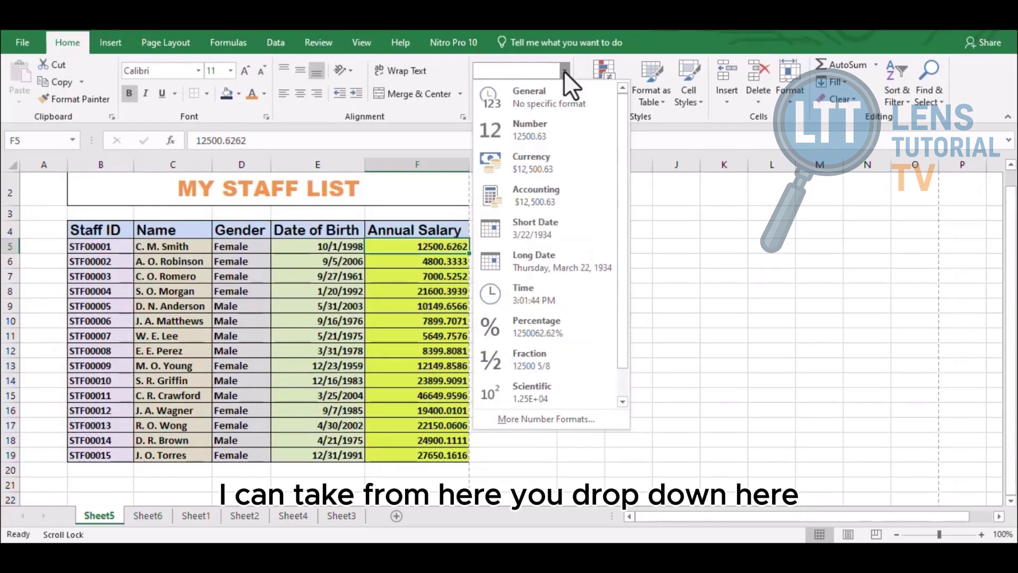
click(564, 71)
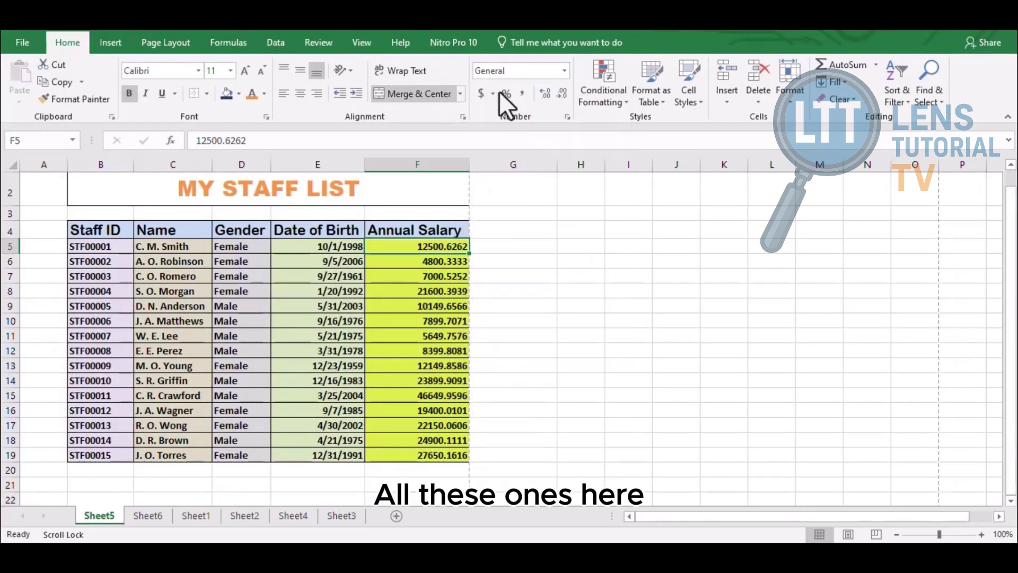
Step: Format the annual salary in F5 as Number with 1 decimal place
click(566, 116)
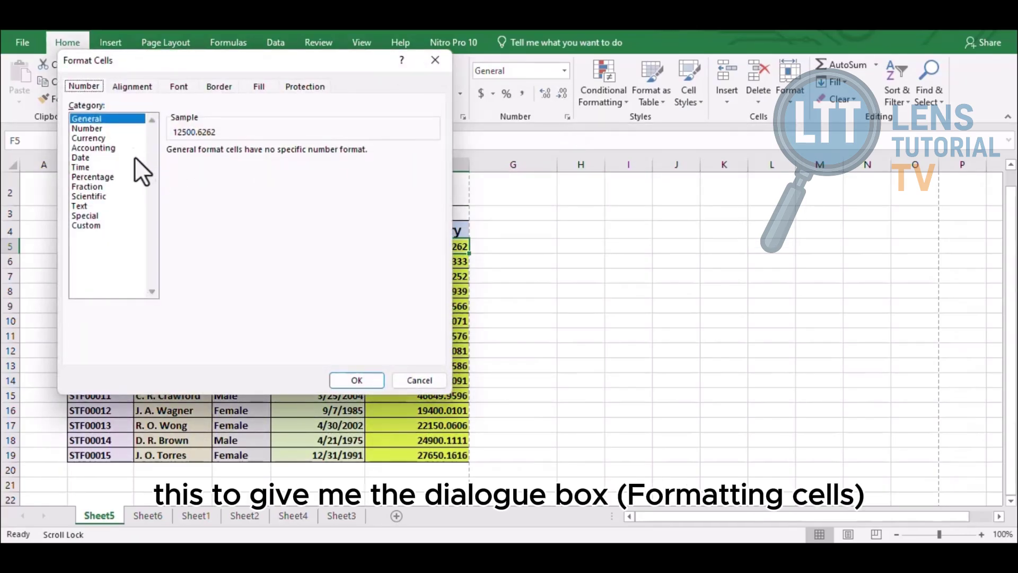
click(119, 127)
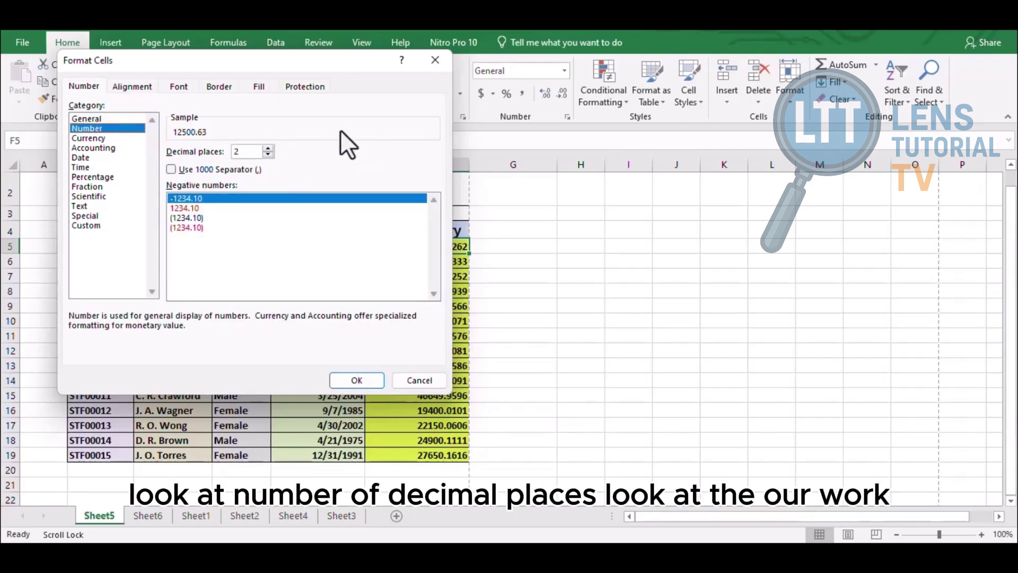
drag(327, 57, 840, 119)
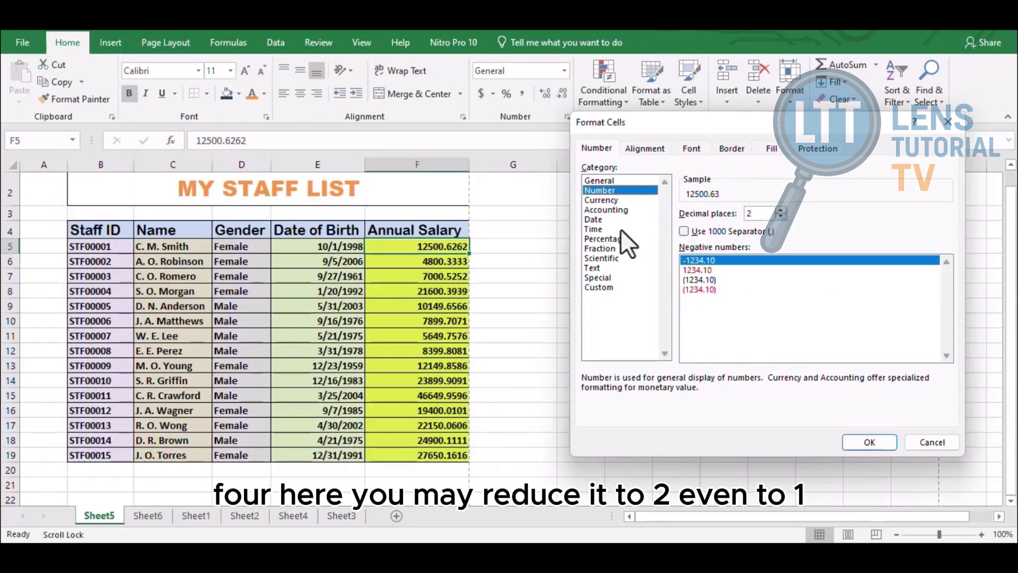
click(780, 217)
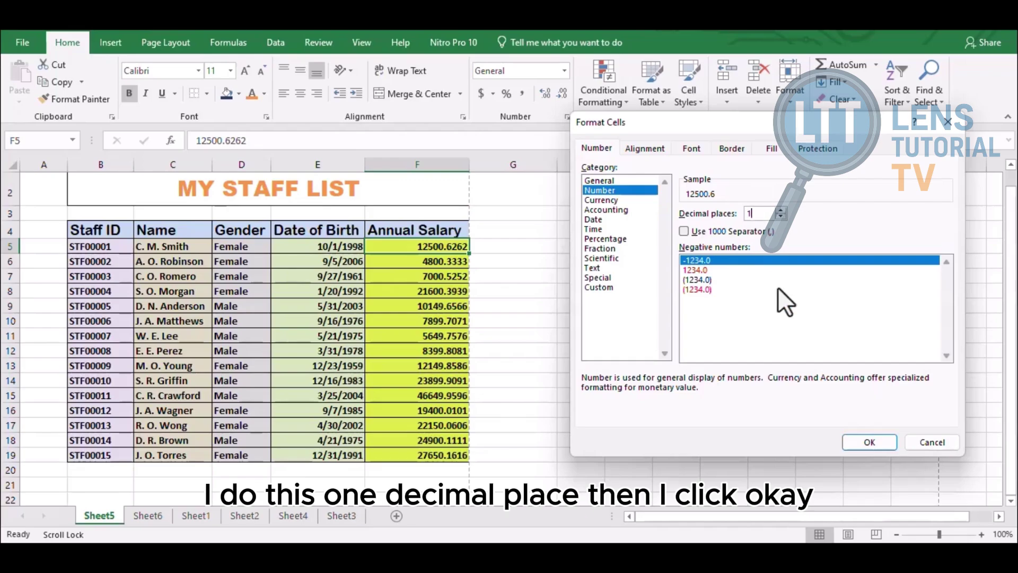
click(874, 441)
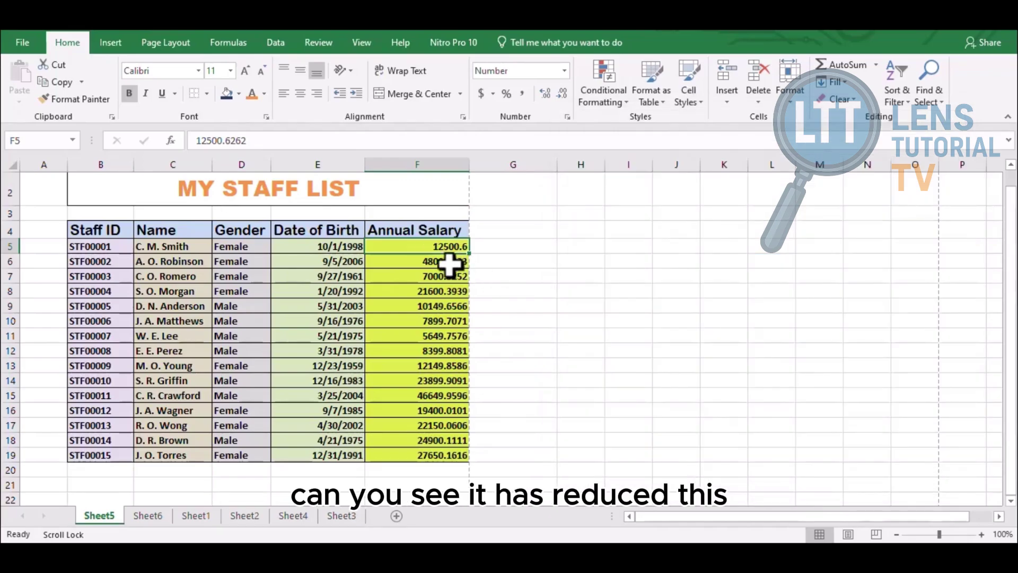
Step: Format the annual salary in F6 as Number with 3 decimal places
click(451, 263)
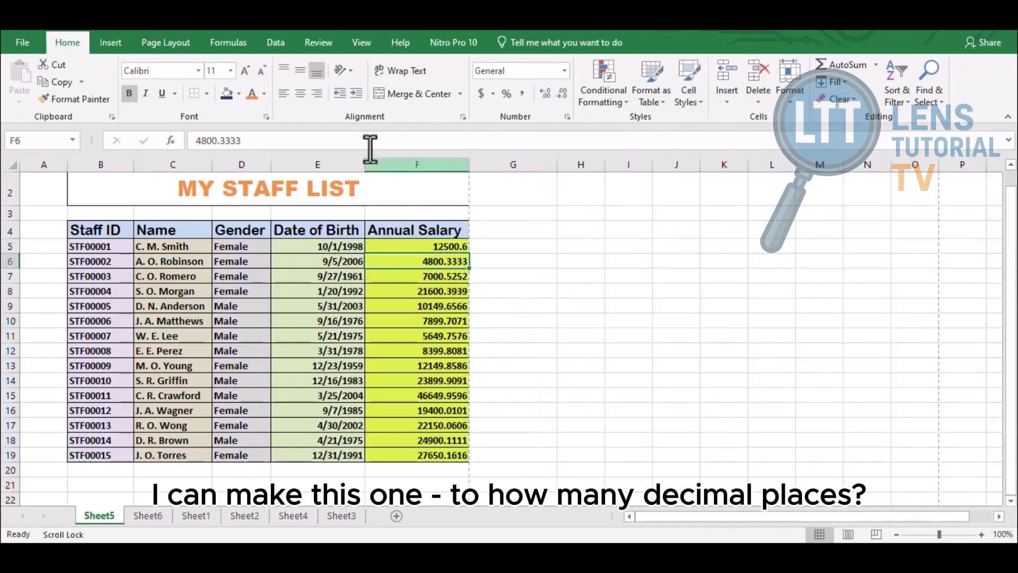
click(566, 116)
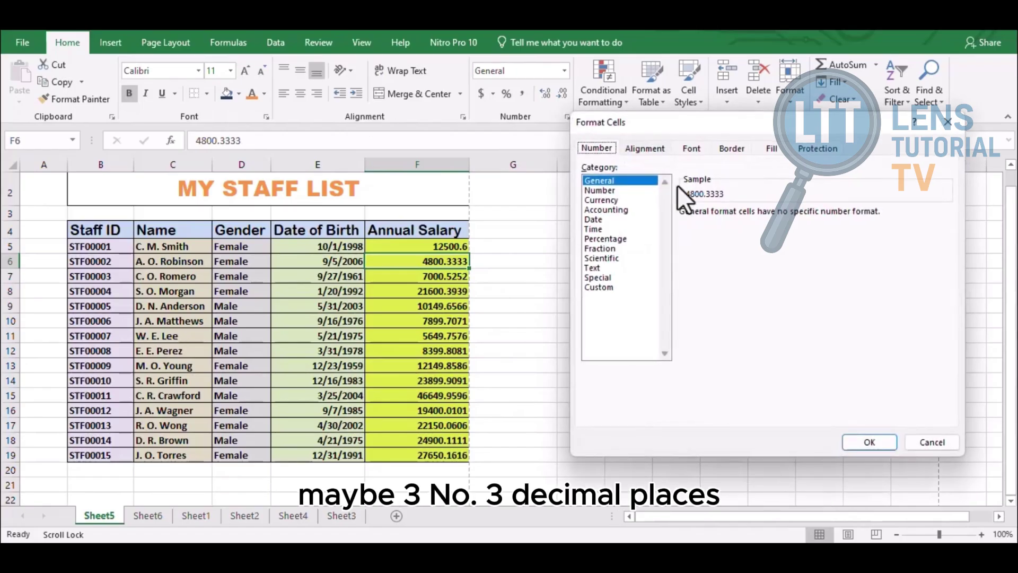
click(620, 190)
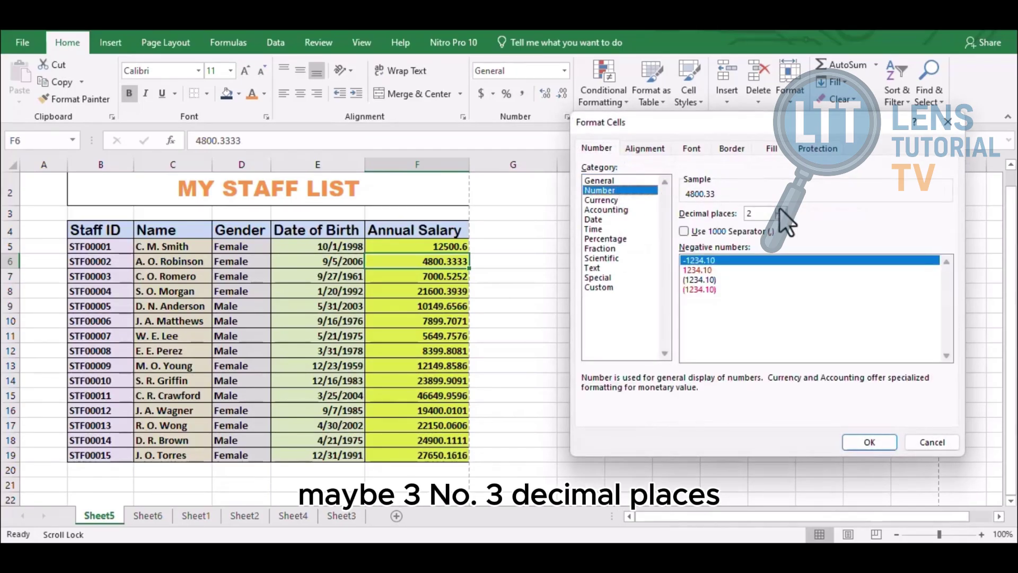
click(781, 208)
click(869, 441)
click(731, 422)
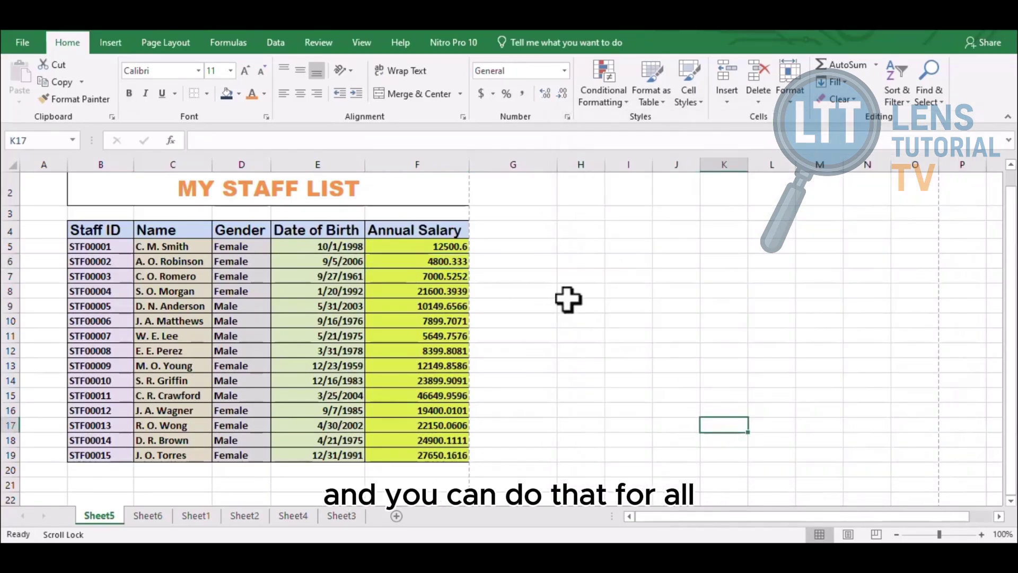
Step: Format all annual salaries in F5:F19 as Number with 2 decimal places
drag(444, 244, 443, 455)
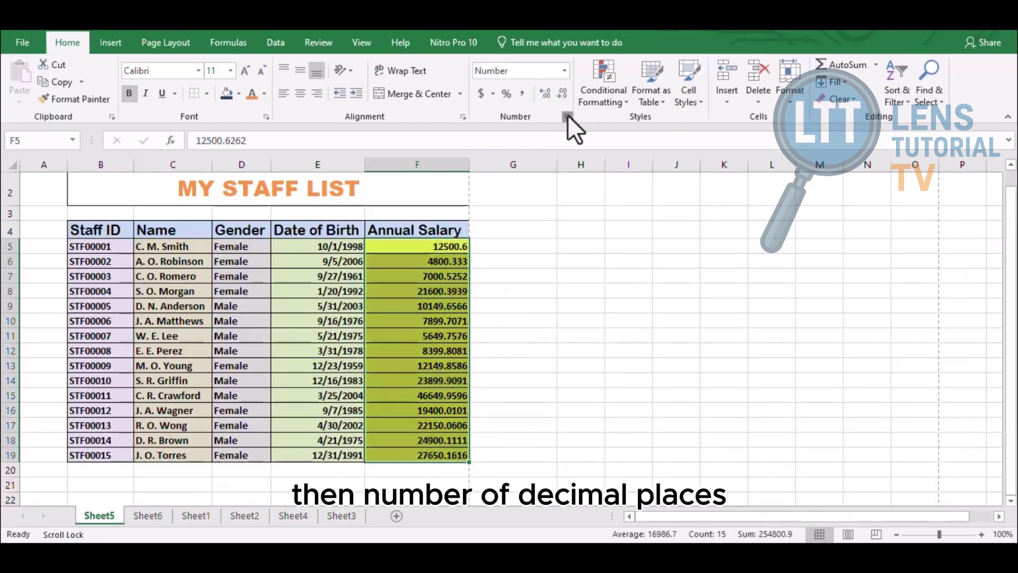
click(567, 114)
click(613, 188)
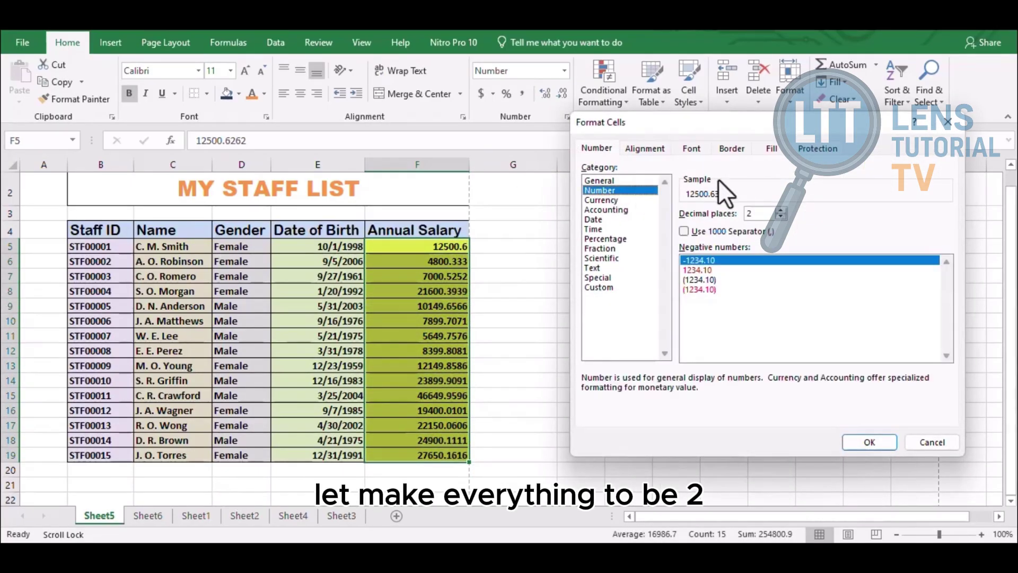
click(758, 213)
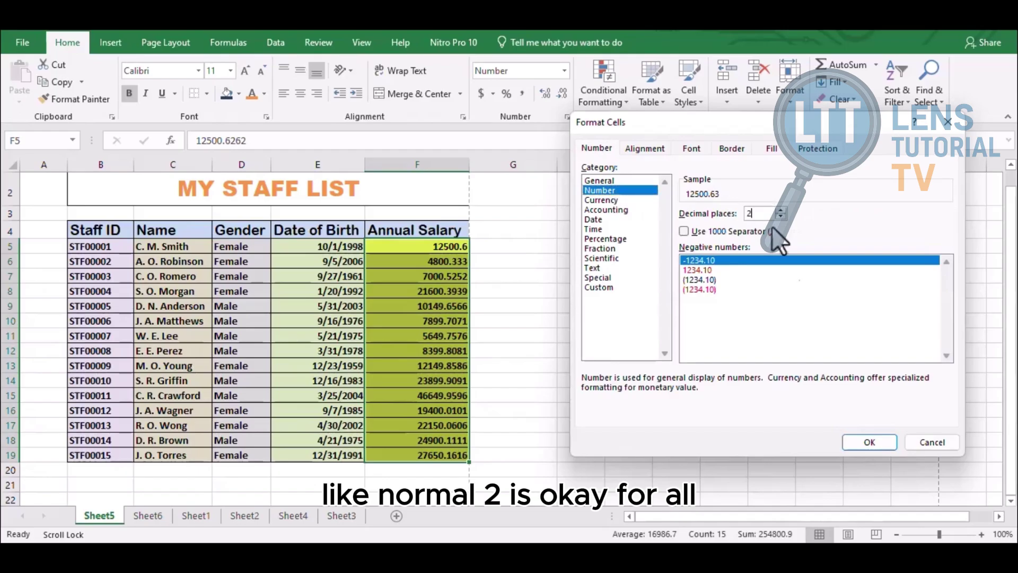
click(871, 436)
click(724, 408)
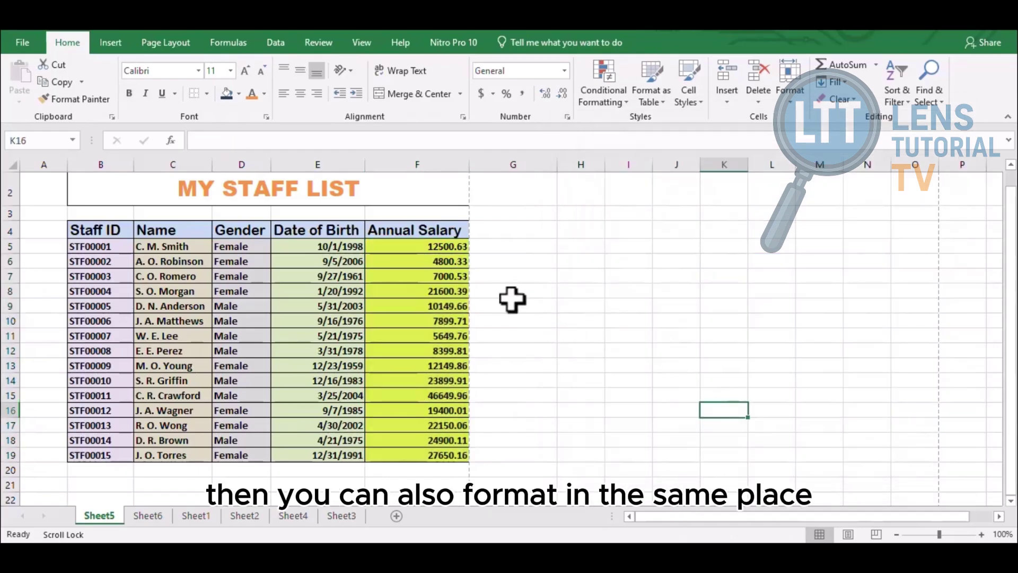
Step: Add the 1000 separator to the annual salaries in F5:F19
drag(448, 246, 444, 454)
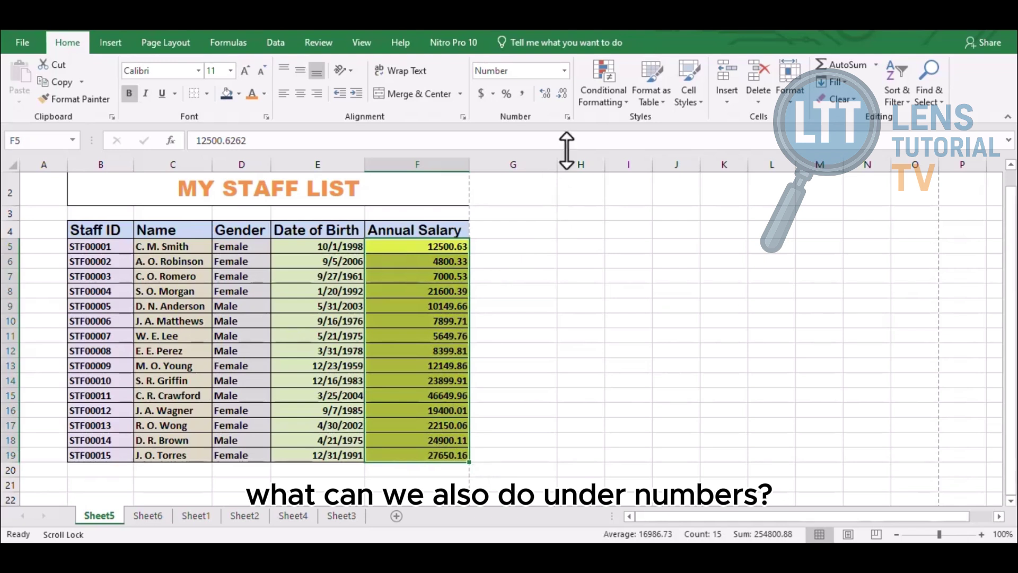
click(566, 118)
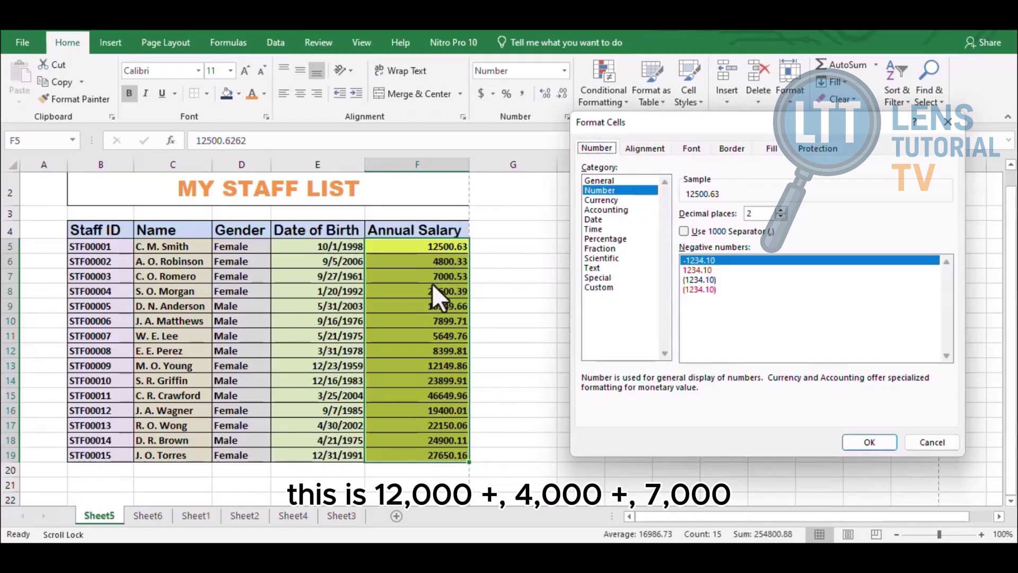
click(683, 232)
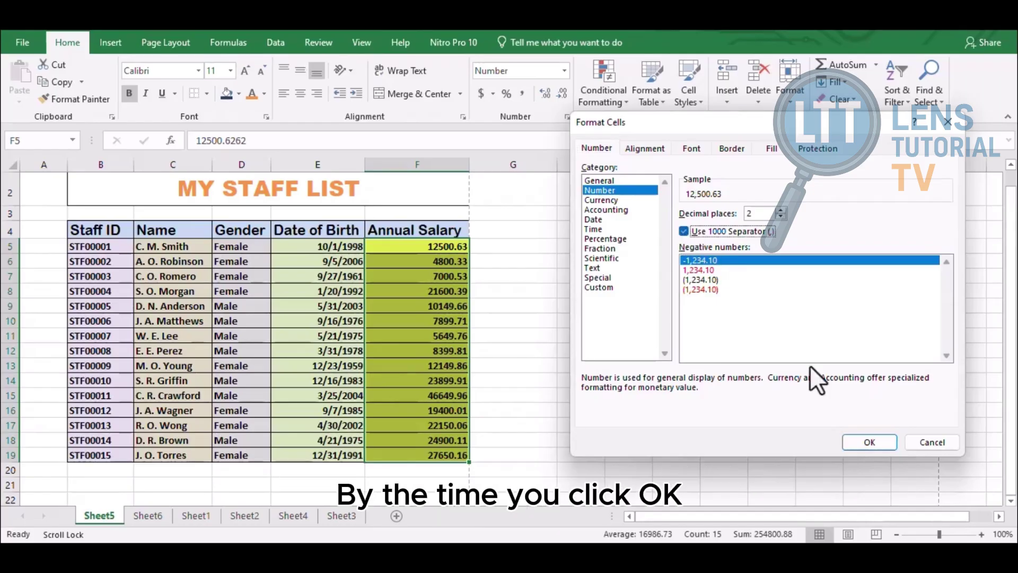
click(864, 442)
click(689, 410)
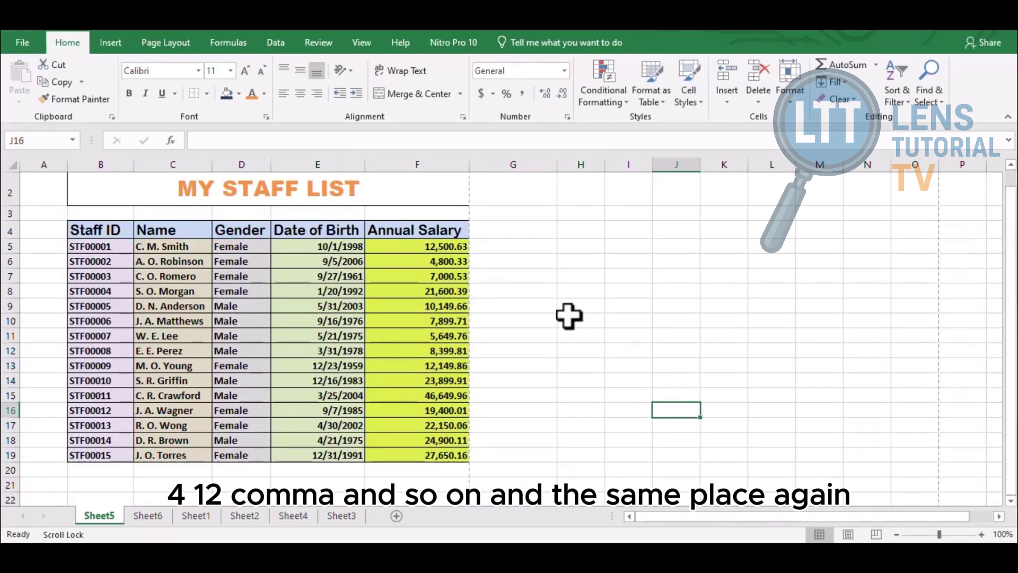
Step: Format the annual salaries in F5:F19 as Currency with 2 decimal places and the USD symbol
drag(435, 245, 423, 452)
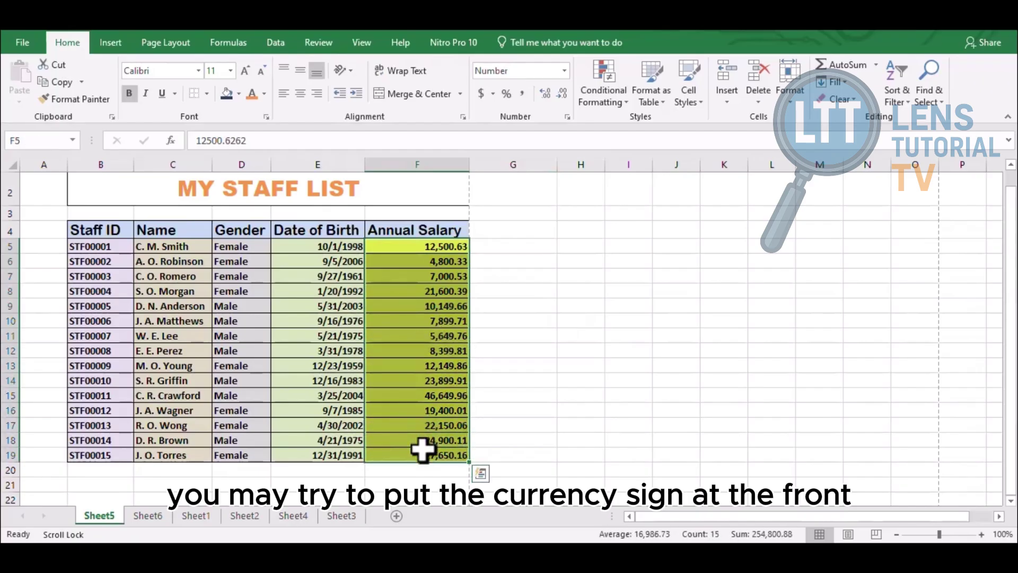
click(565, 116)
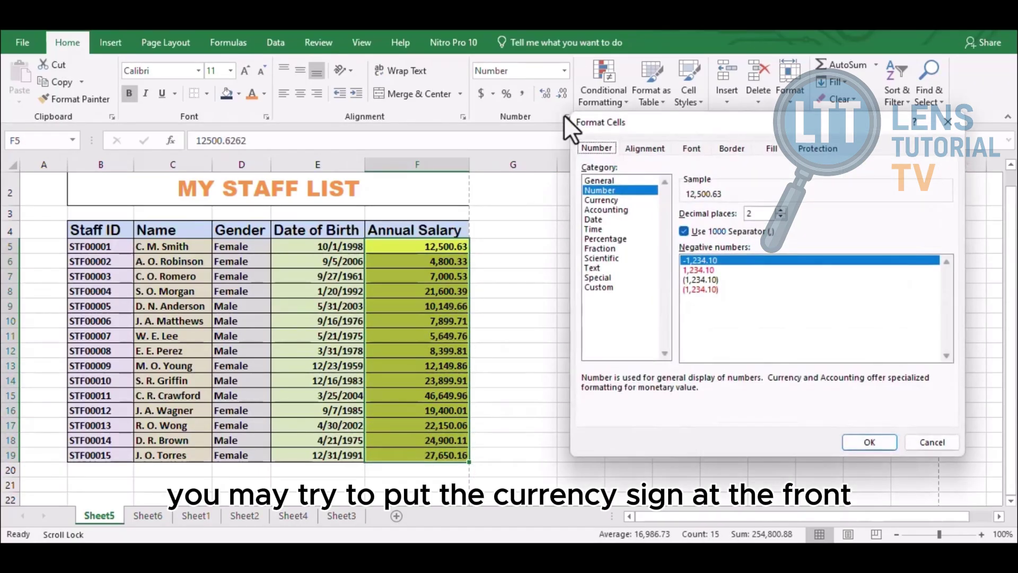
click(622, 200)
click(616, 186)
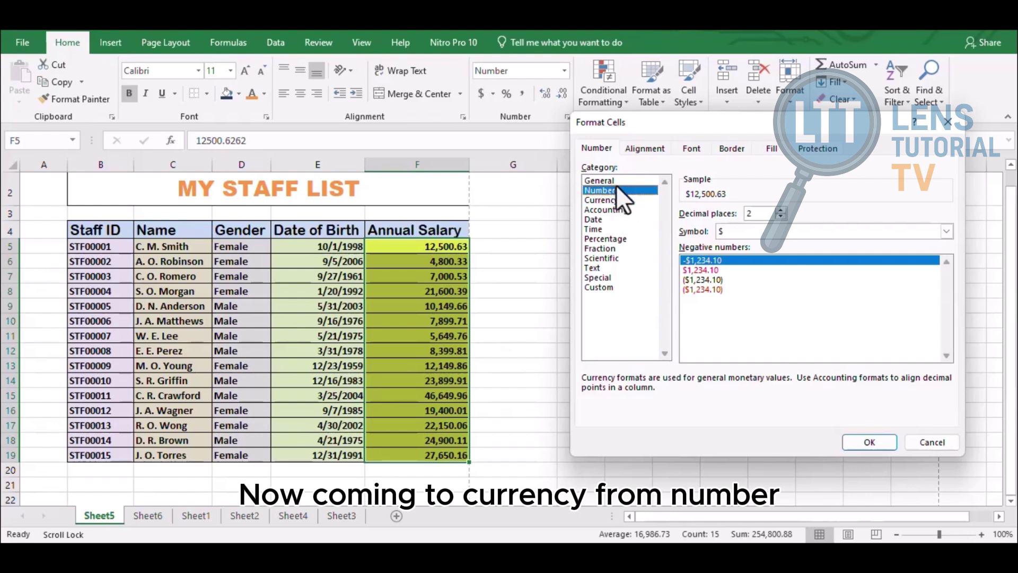
click(615, 200)
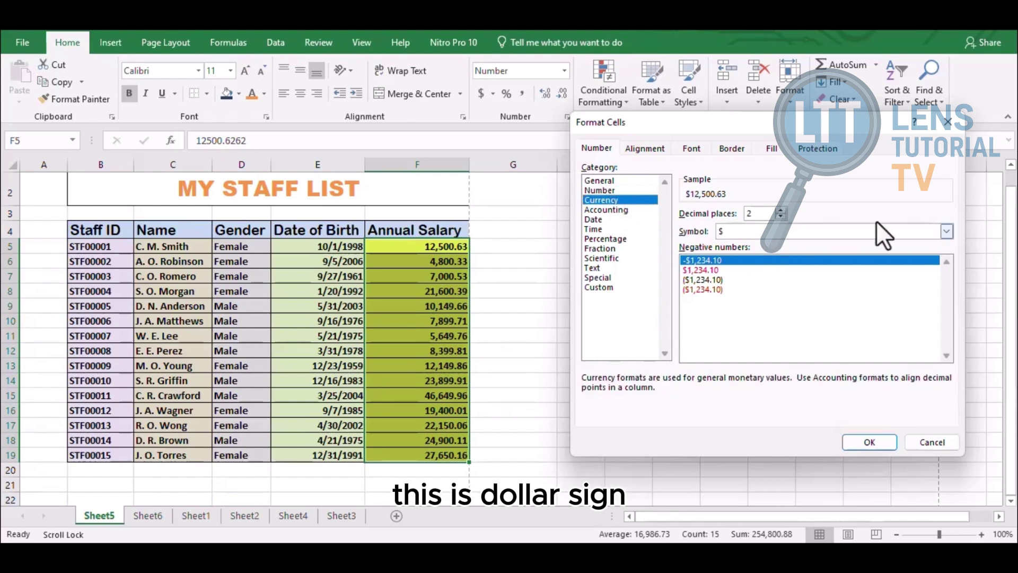
click(947, 231)
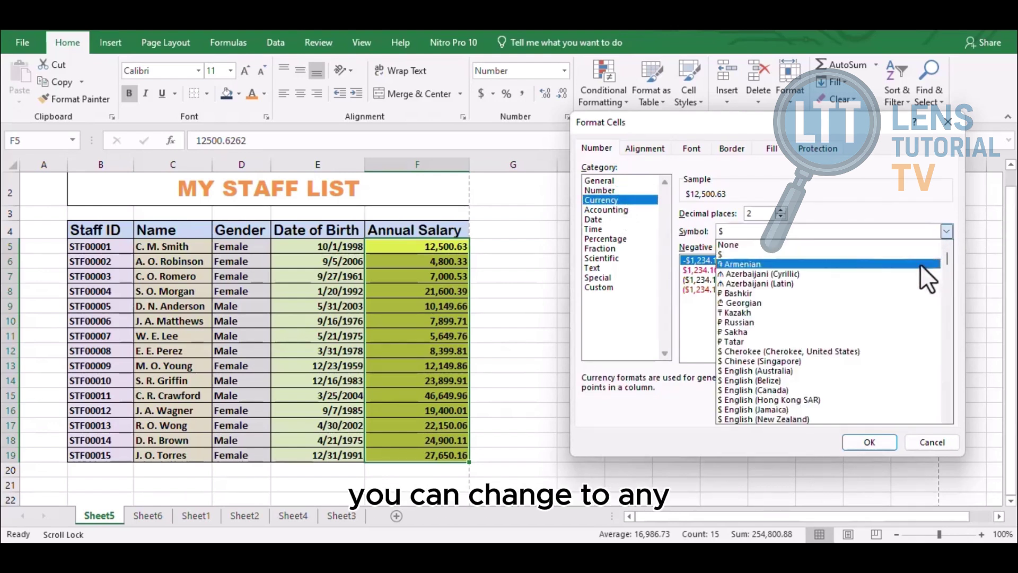
drag(947, 259, 944, 356)
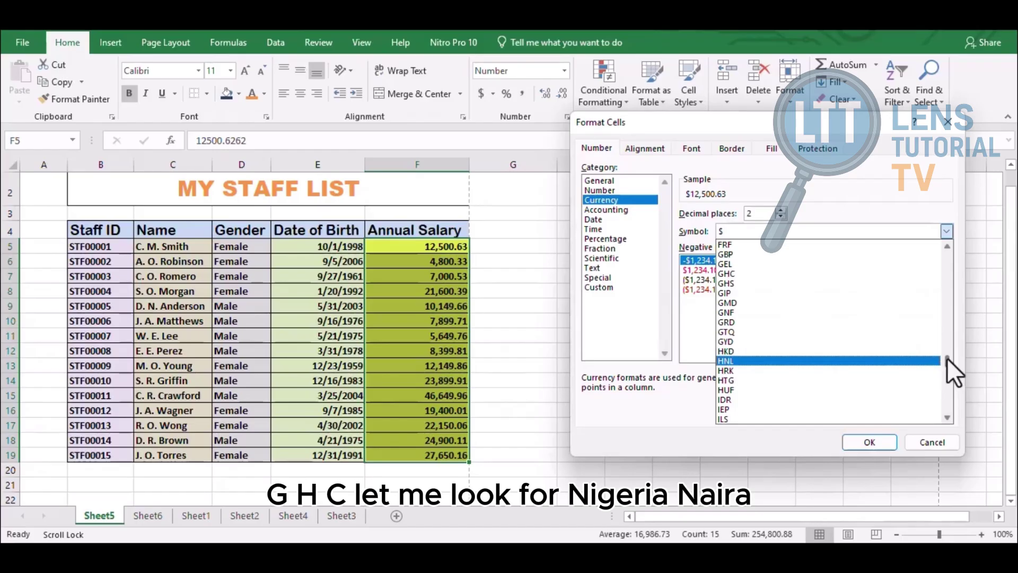
drag(946, 359, 947, 388)
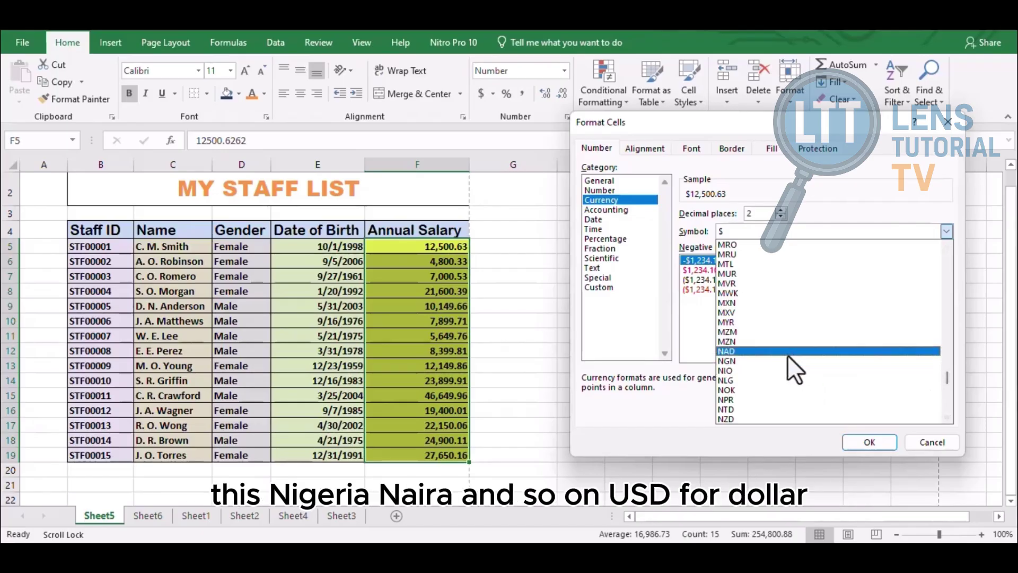
drag(947, 377, 943, 396)
click(778, 263)
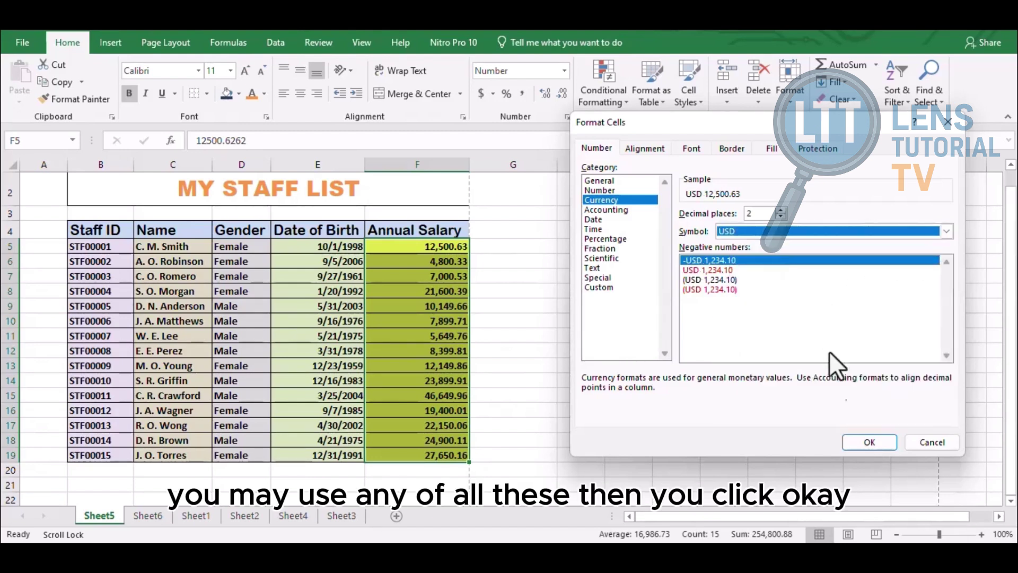
click(870, 441)
click(708, 438)
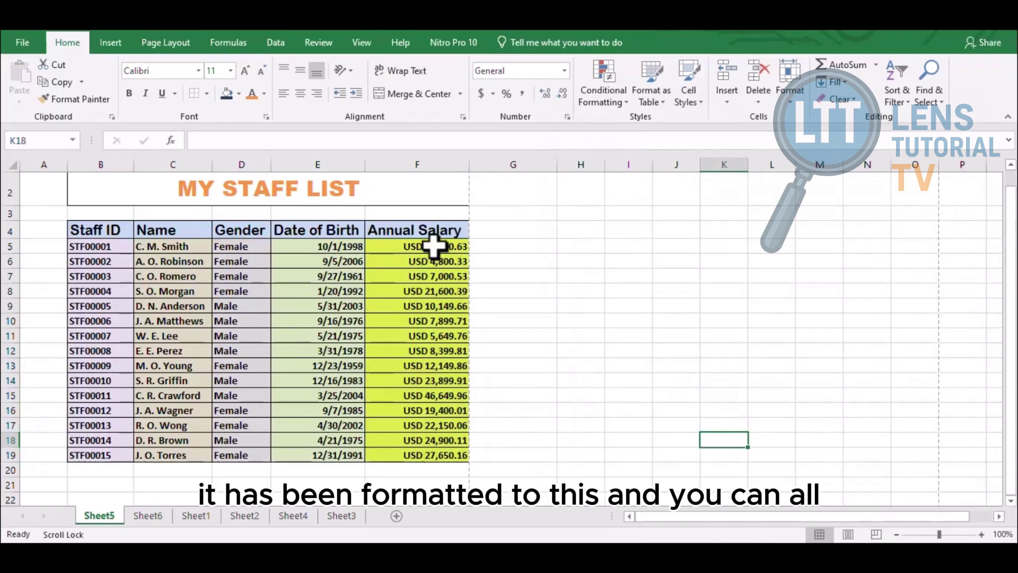
Step: Change the currency symbol of the annual salaries in F5:F19 to the dollar sign ($)
drag(433, 246, 438, 451)
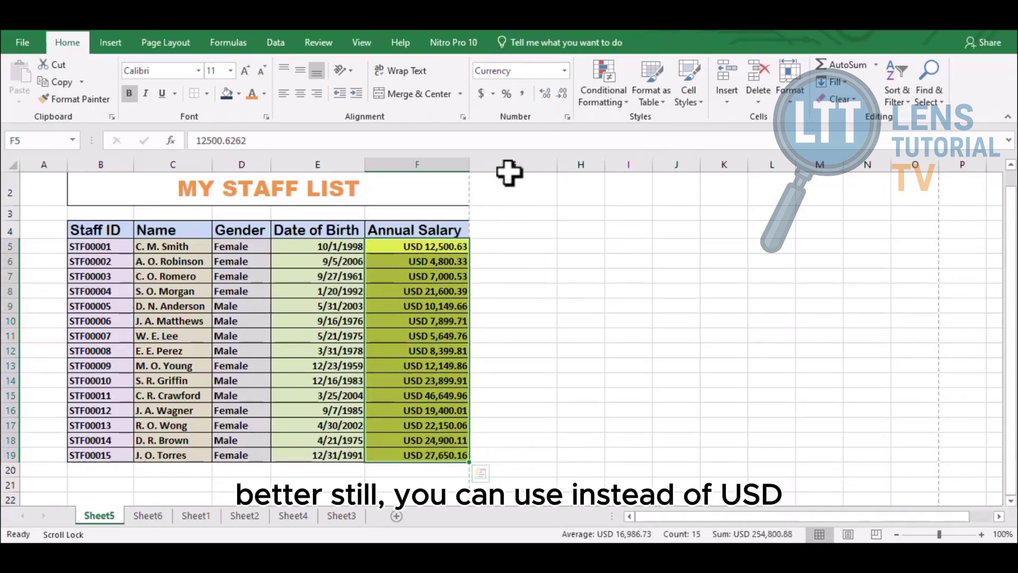
click(567, 117)
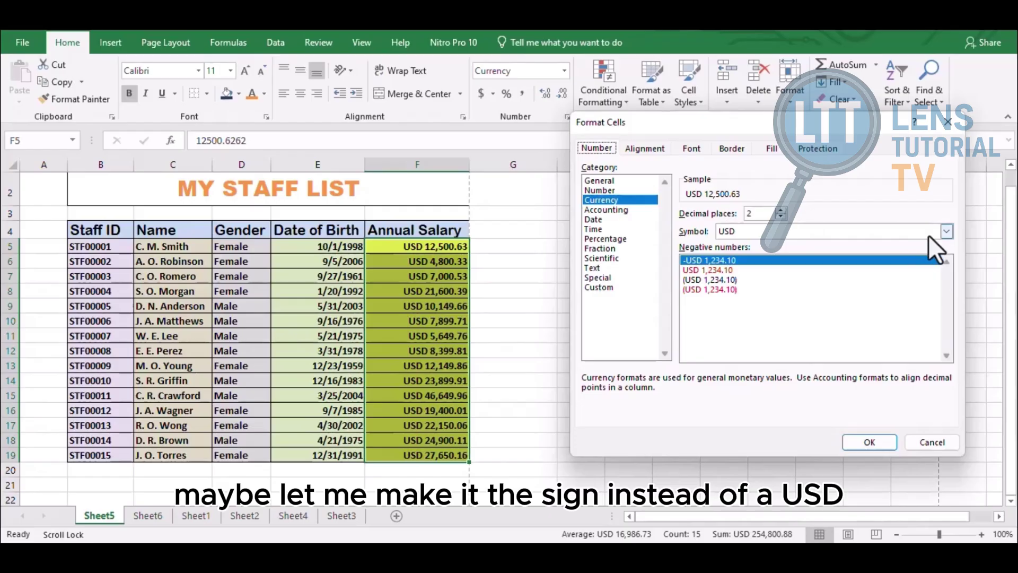
click(946, 232)
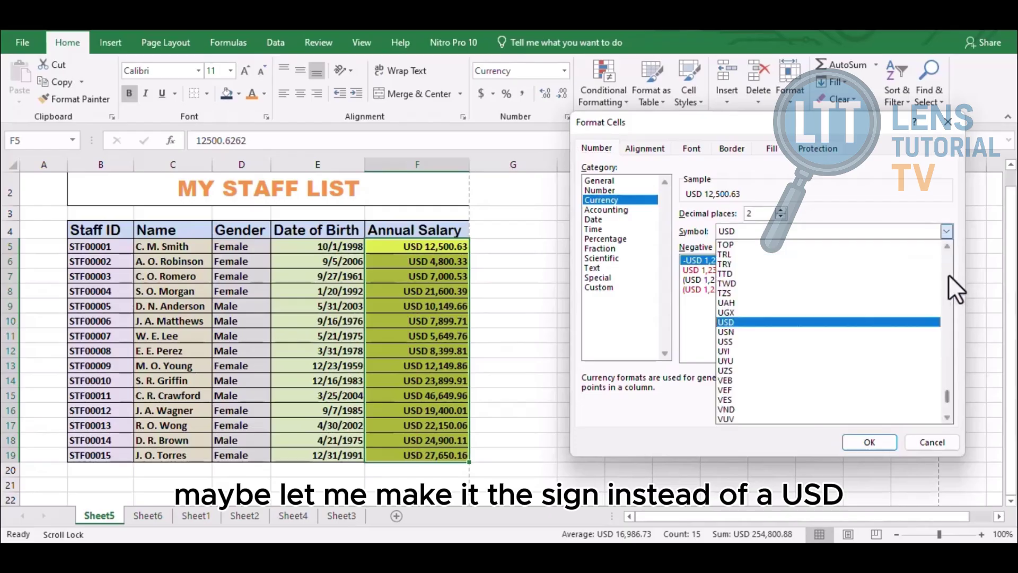
click(948, 374)
drag(946, 376, 948, 221)
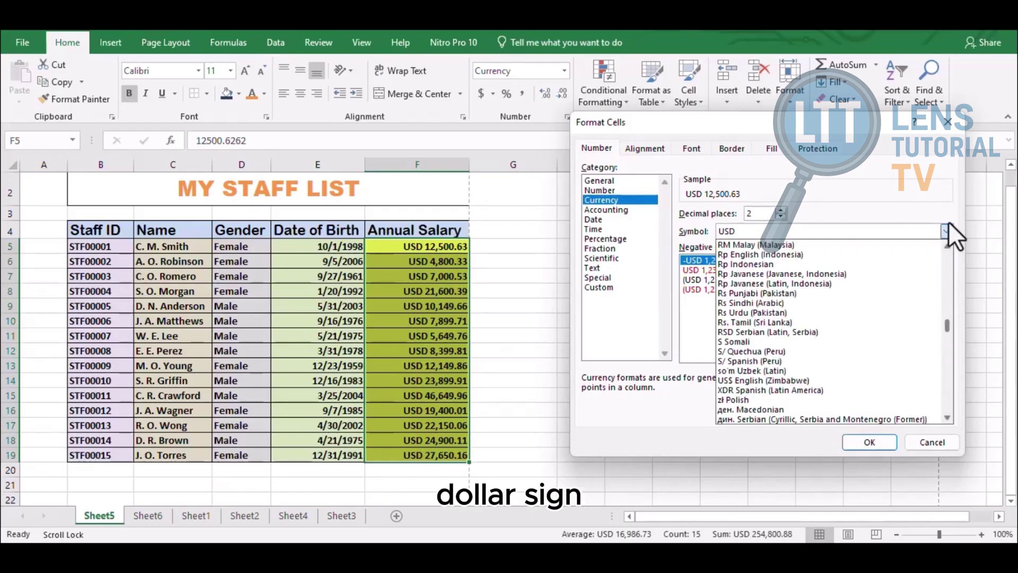
scroll(797, 253, up, 15)
click(797, 254)
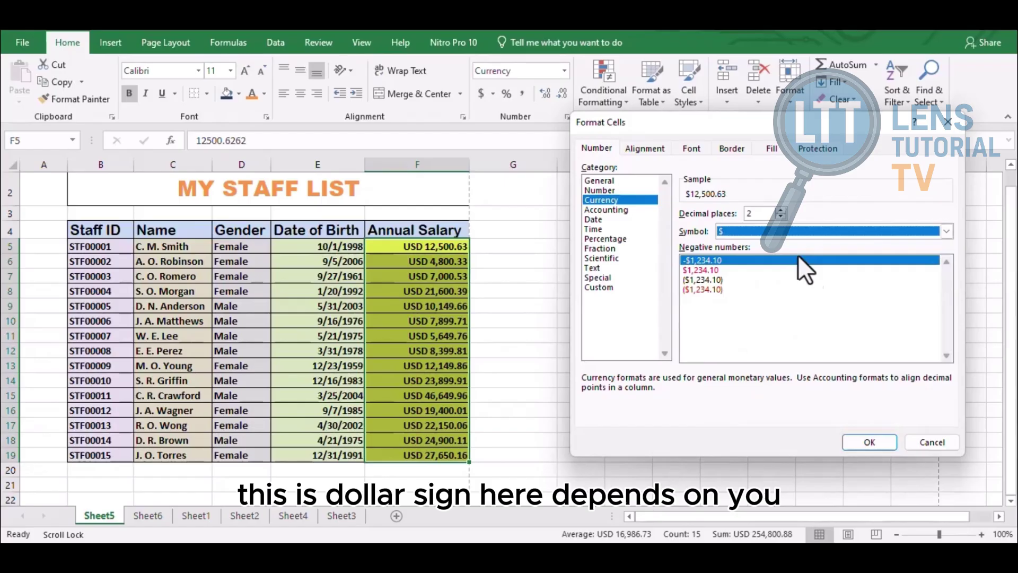
click(872, 443)
click(758, 428)
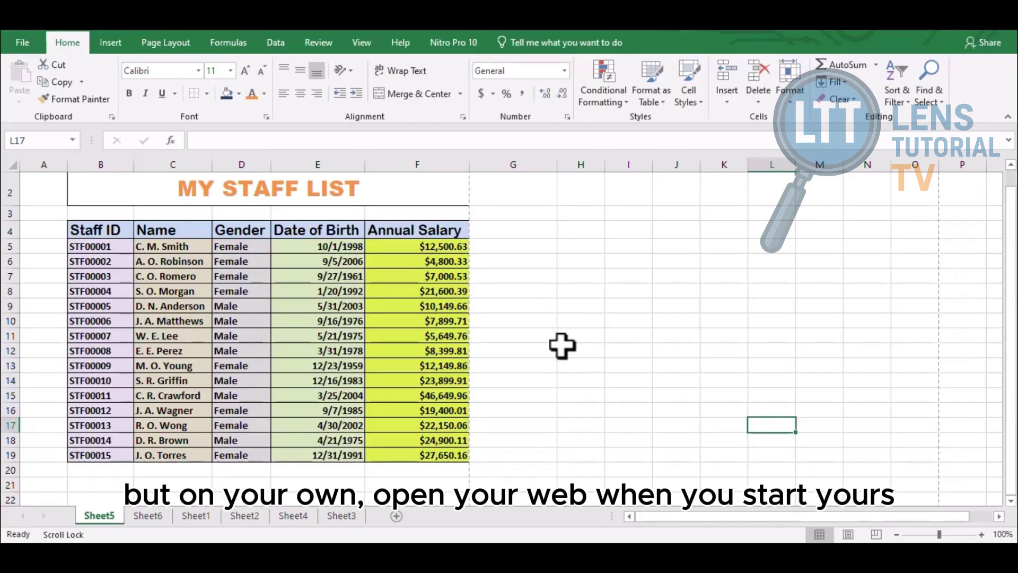
Step: Try the Percentage format with 2 decimal places on the annual salaries in F5:F19 and undo it
click(413, 248)
drag(413, 248, 434, 453)
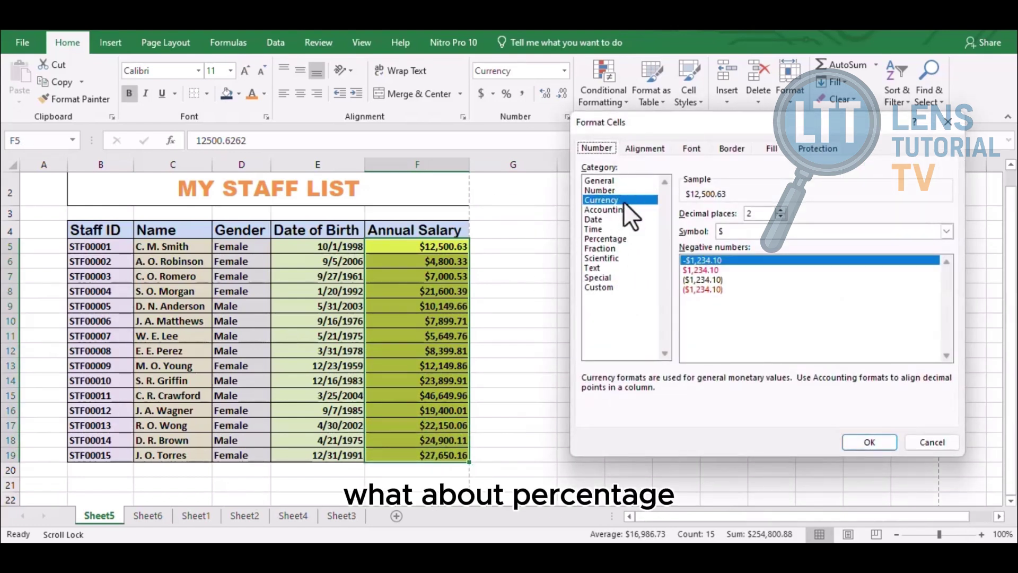
click(622, 237)
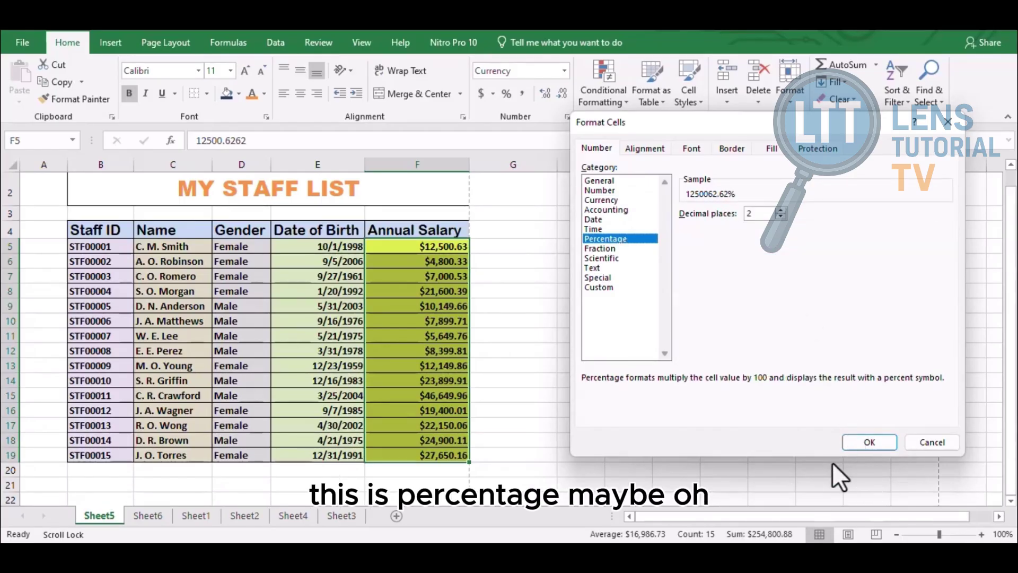
click(861, 445)
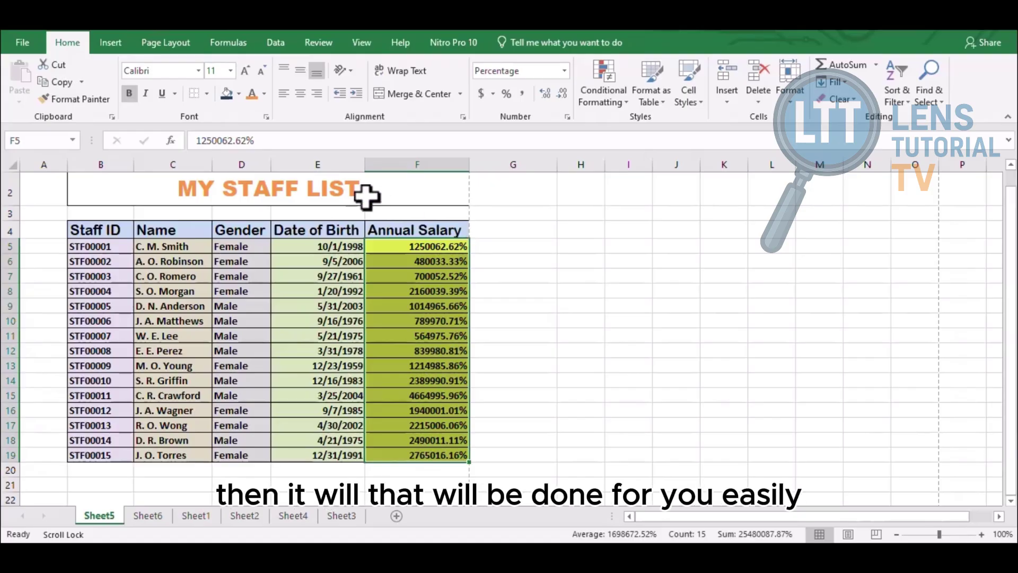
click(24, 31)
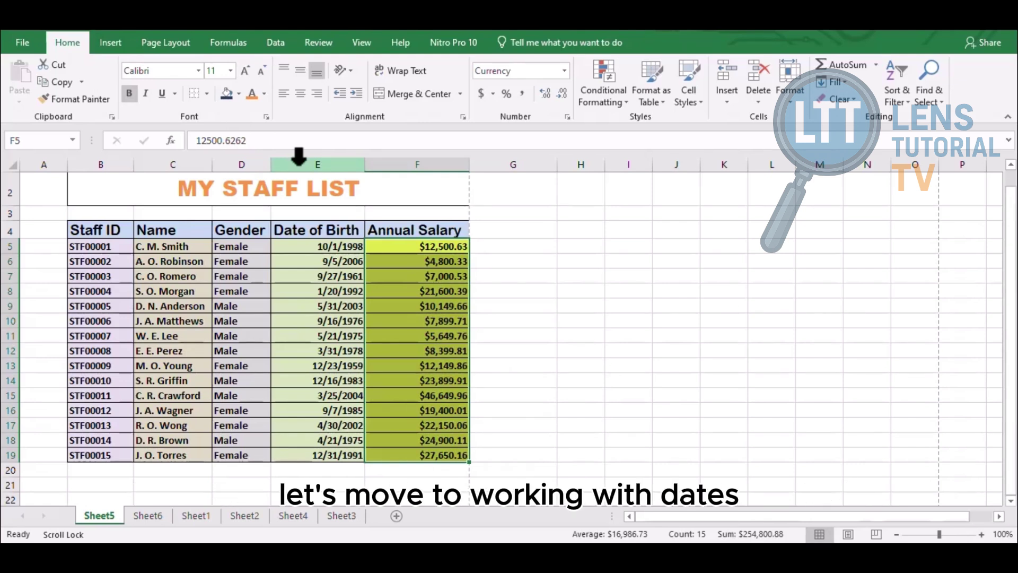
click(644, 336)
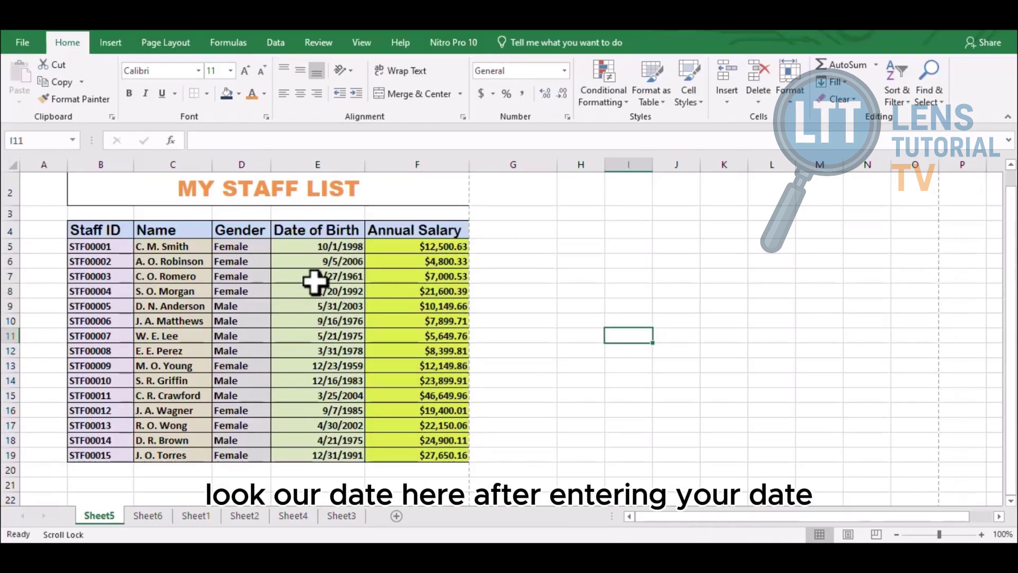
Step: Enter the date 7/14/2025 in H5 and widen column H enough to fit it
click(583, 245)
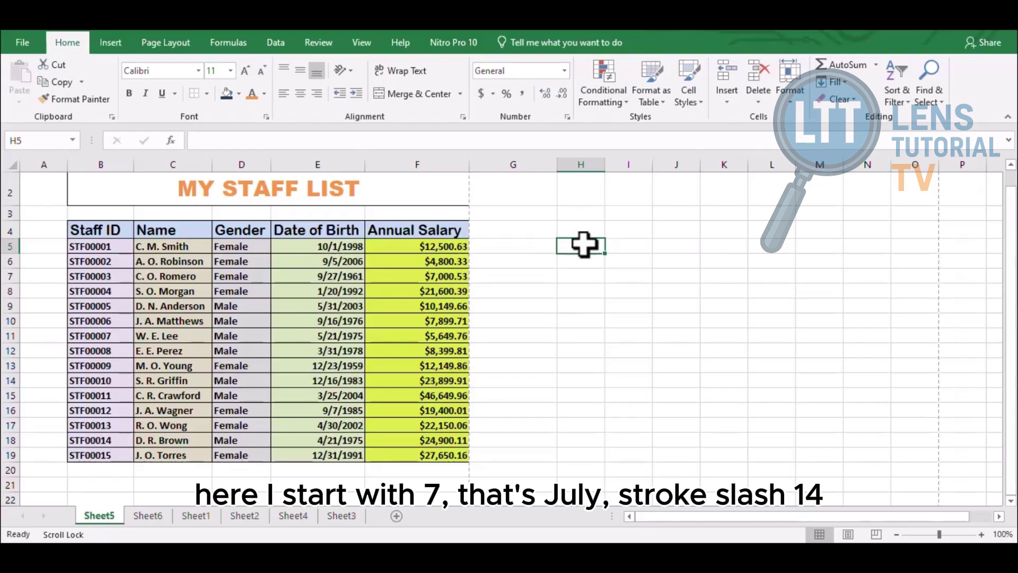
text(7)
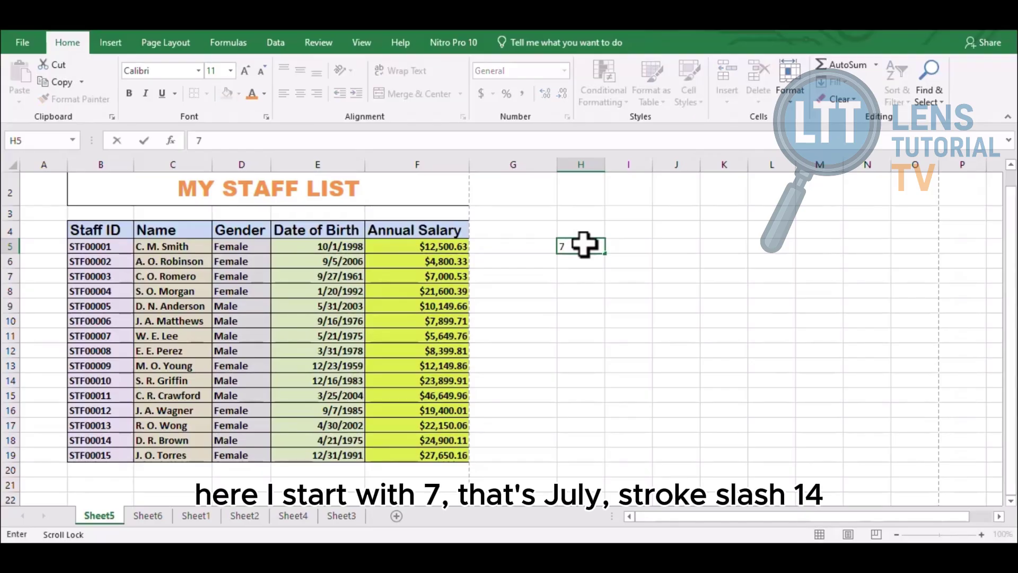
text(/14/)
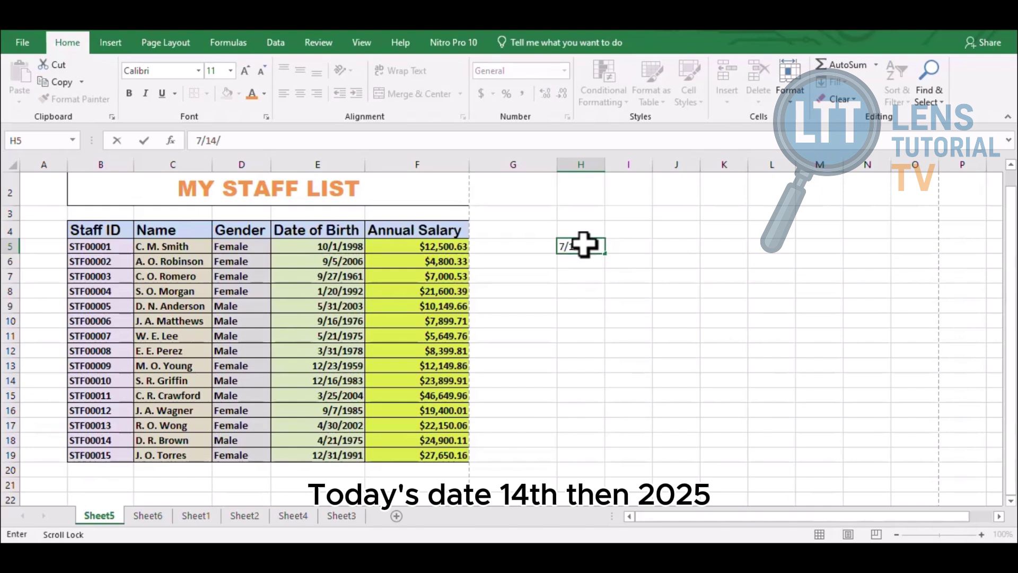
text(2025)
key(Return)
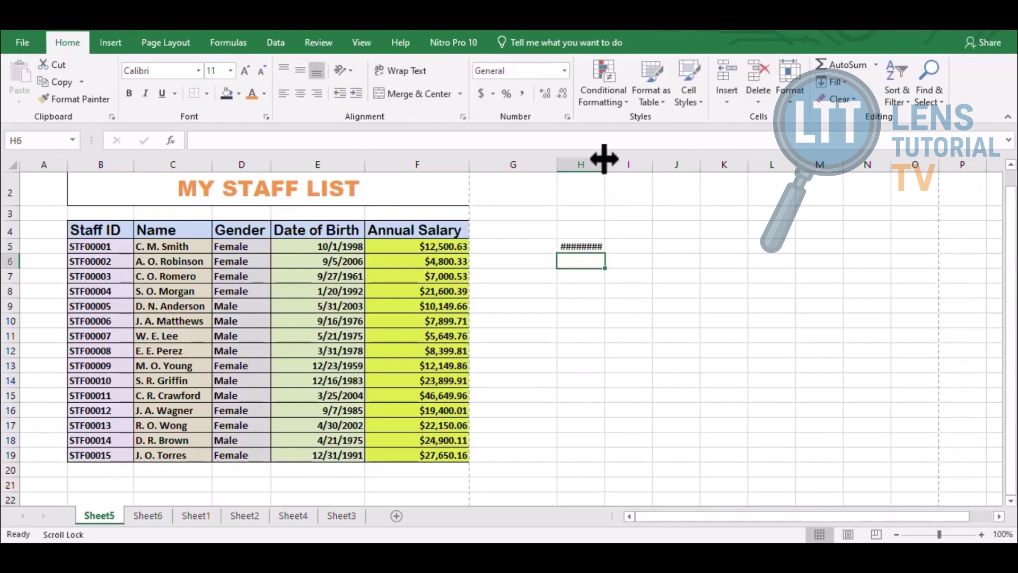
drag(604, 160, 699, 170)
key(Down)
key(Down)
key(Down)
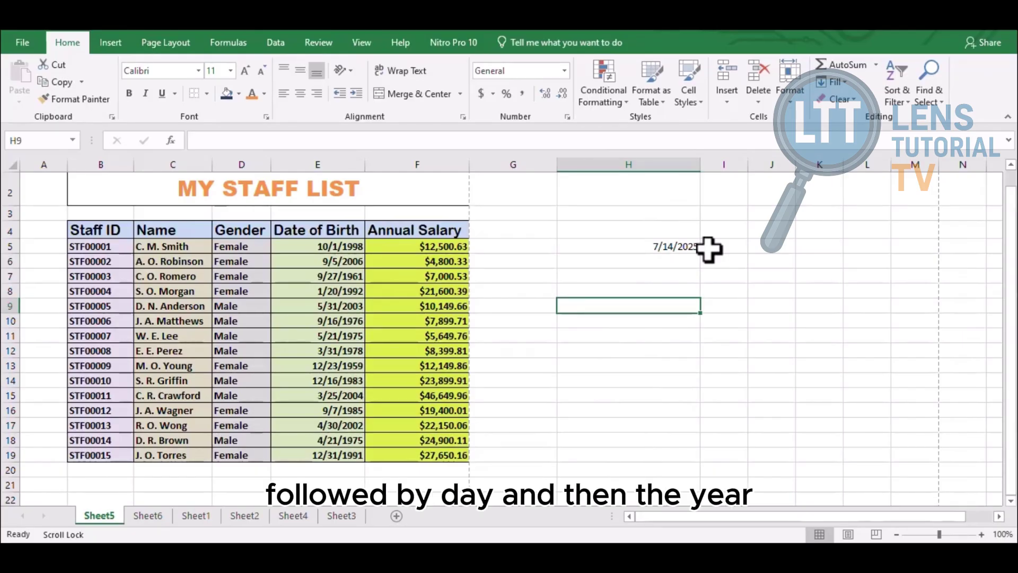
click(689, 251)
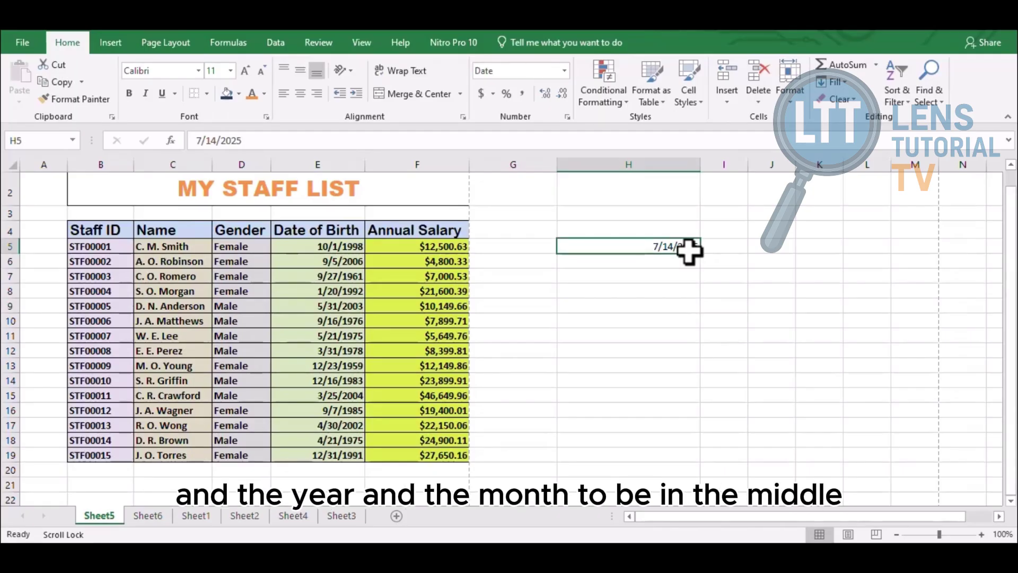
Step: Format the dates of birth in E5:E19 with the date type 14-Mar-2012
click(328, 248)
drag(328, 248, 336, 454)
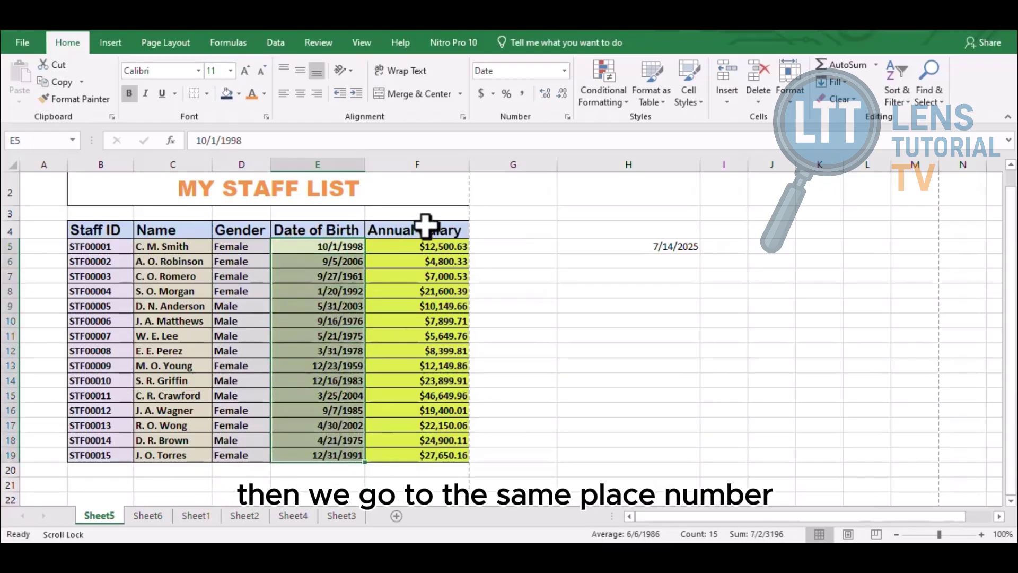
click(568, 116)
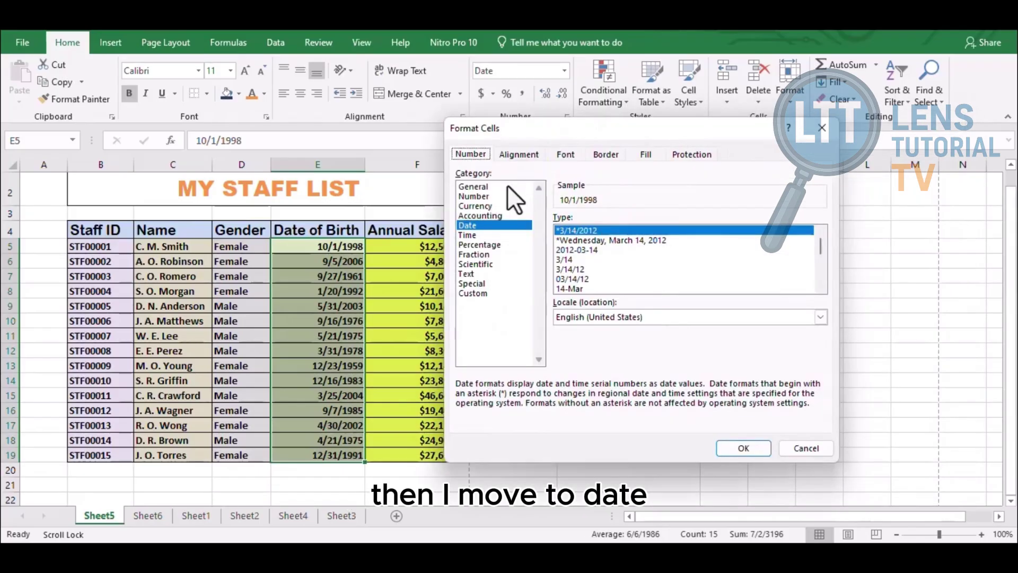
click(500, 196)
click(497, 206)
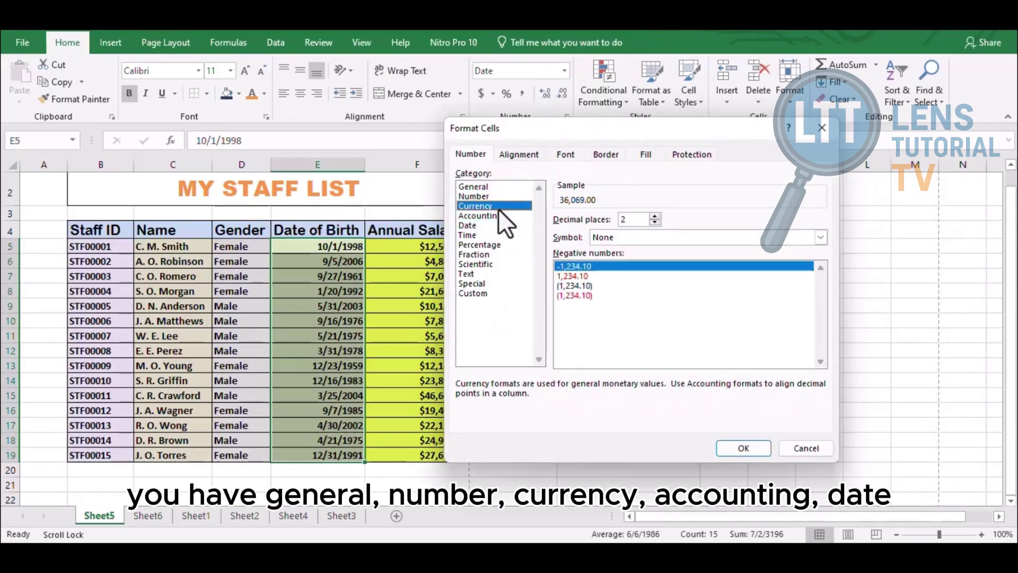
click(501, 216)
click(492, 225)
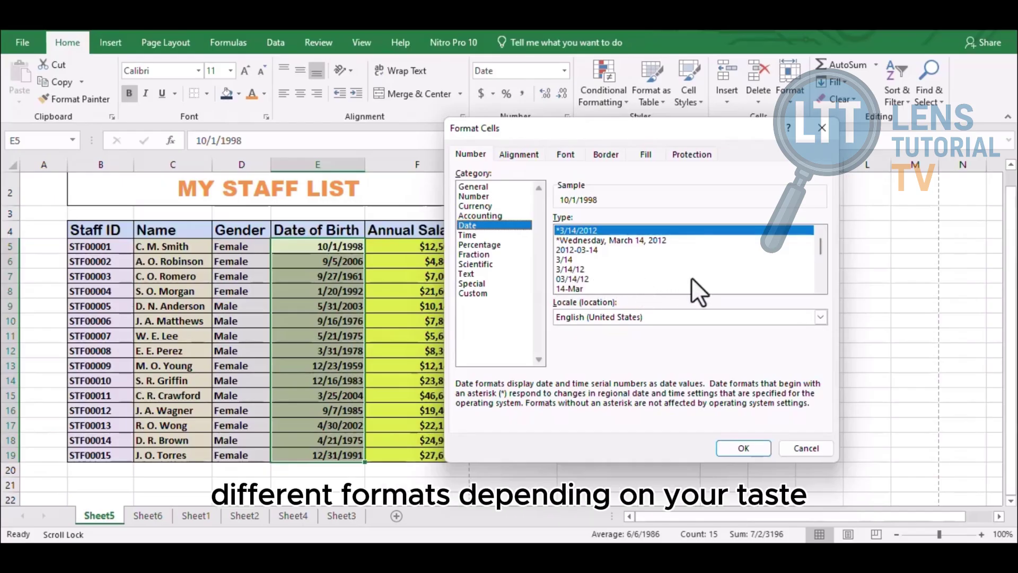
drag(819, 249, 819, 277)
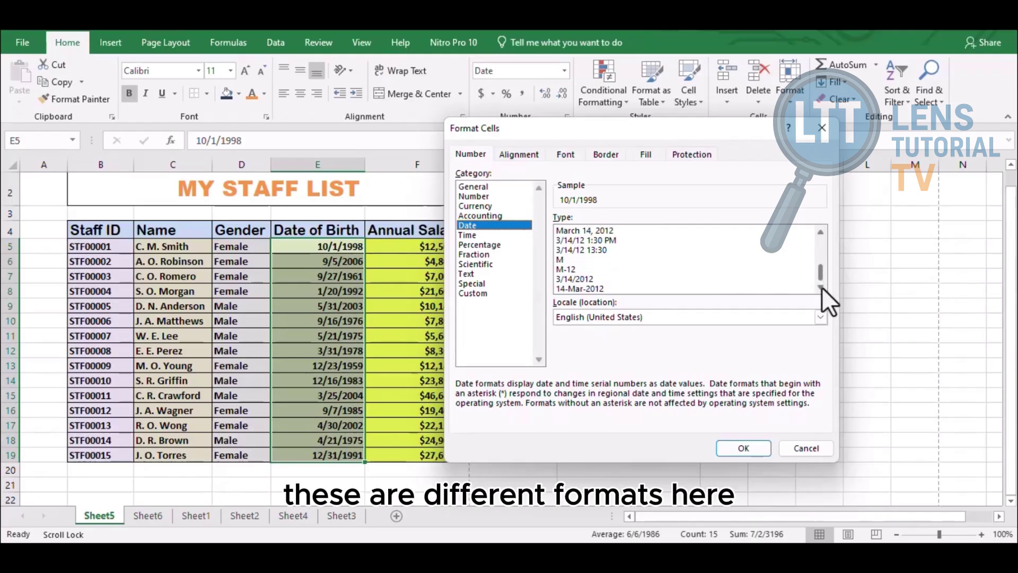
click(635, 288)
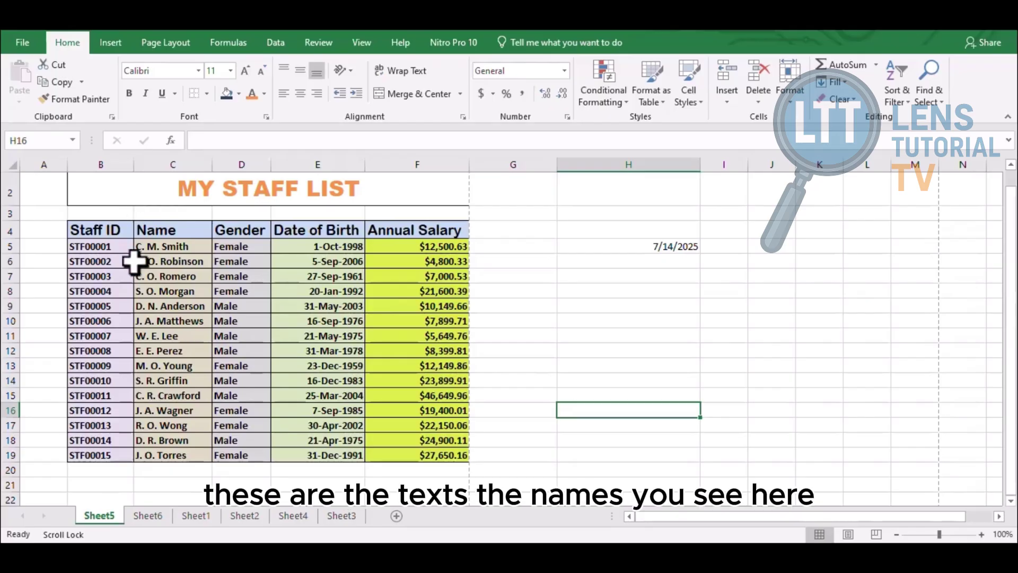
Step: Examine the text entries in the Name and Gender columns, the sheet title and the column headings
click(160, 247)
click(172, 276)
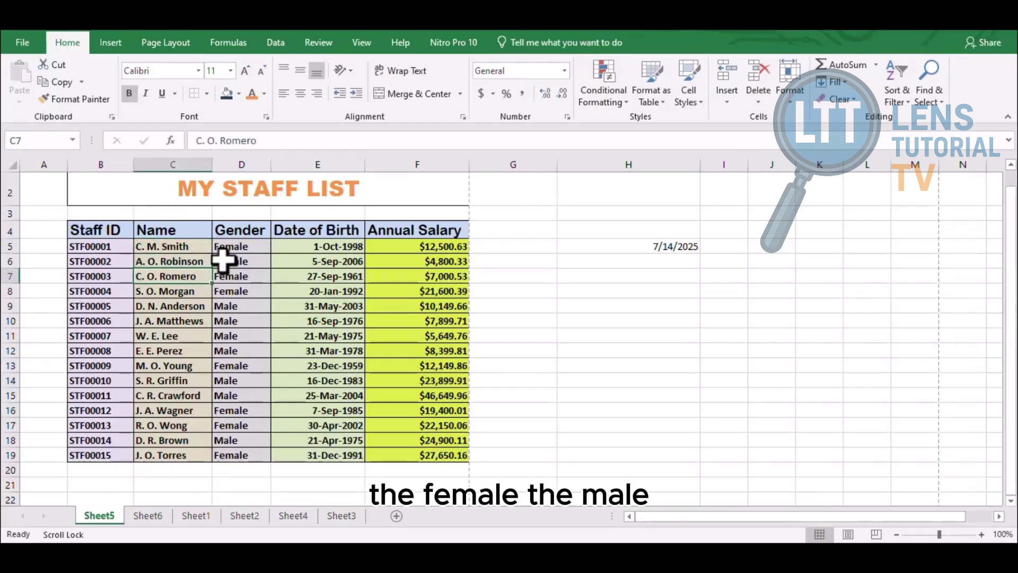
click(229, 260)
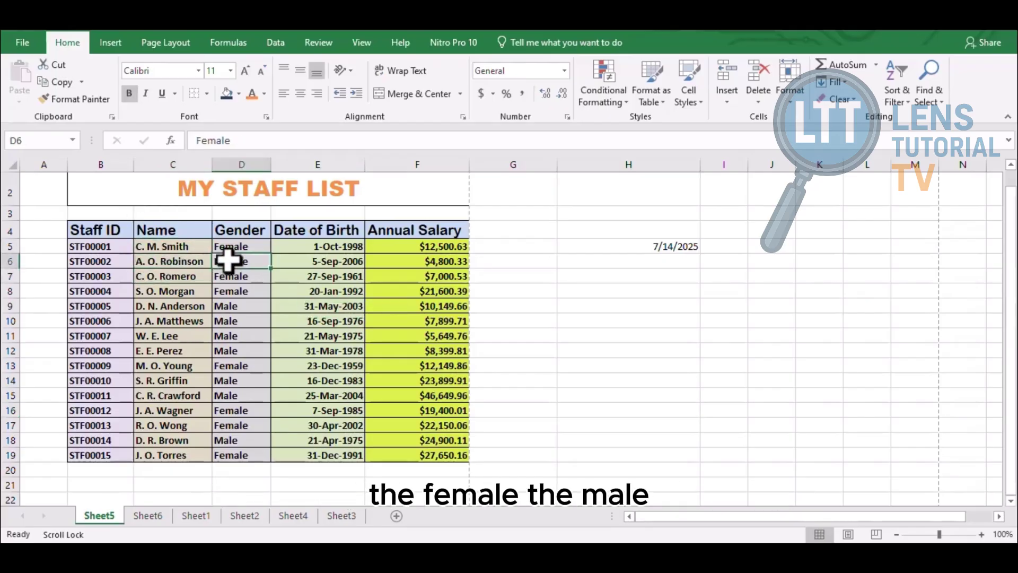
click(166, 234)
click(191, 200)
click(104, 227)
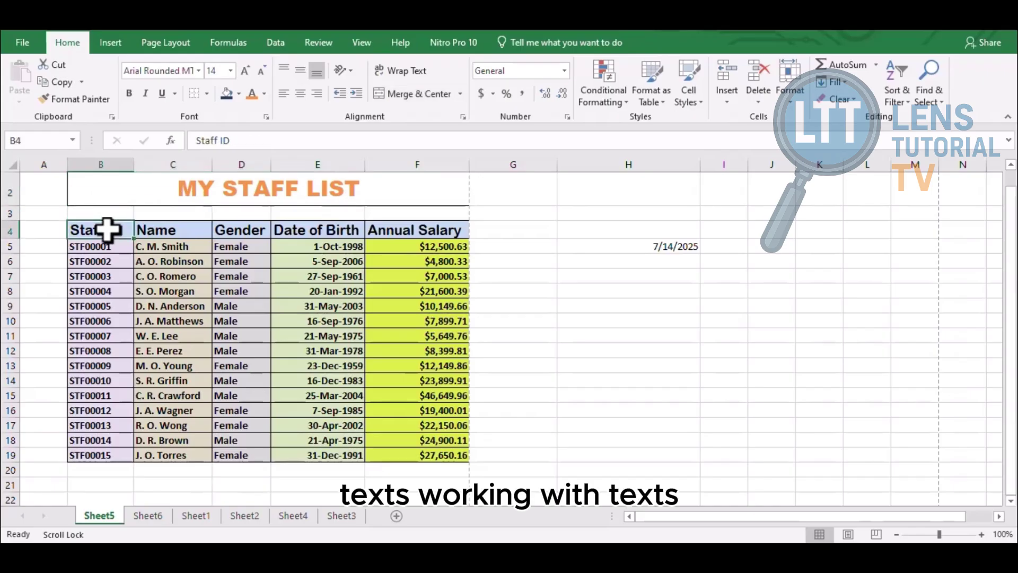
click(104, 295)
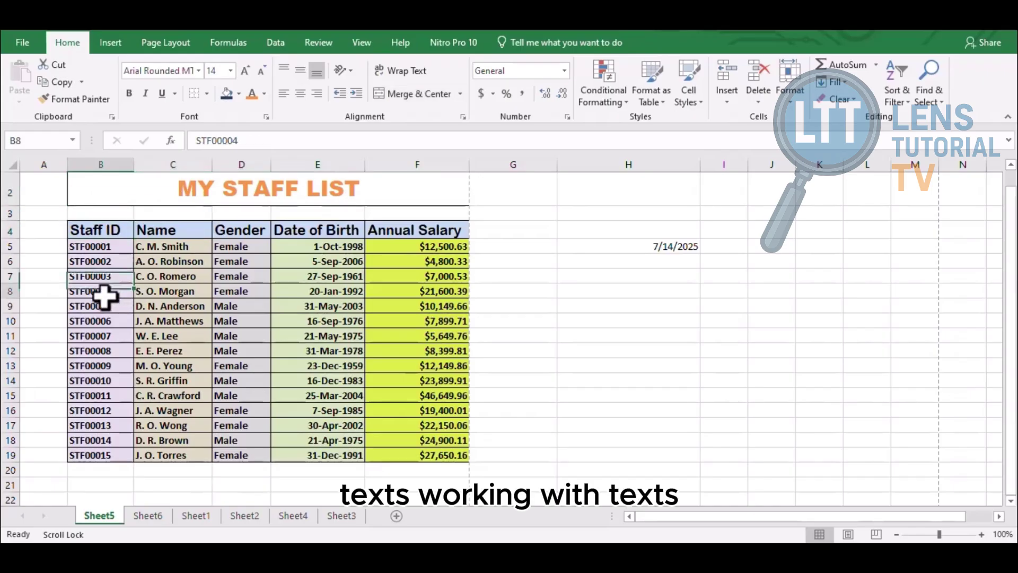
click(454, 265)
click(331, 274)
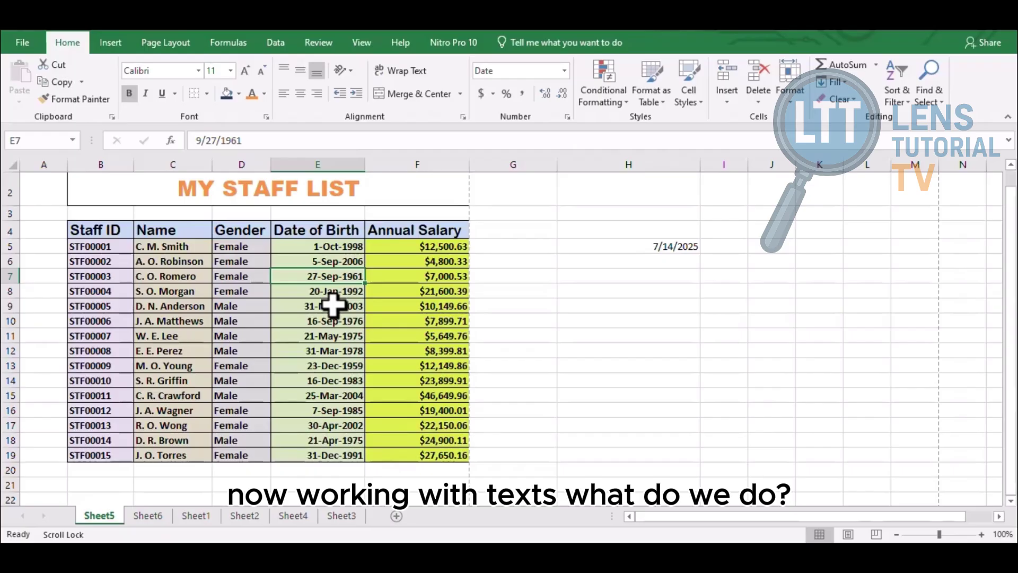
Step: Enter the text "please" in cell H8
click(652, 287)
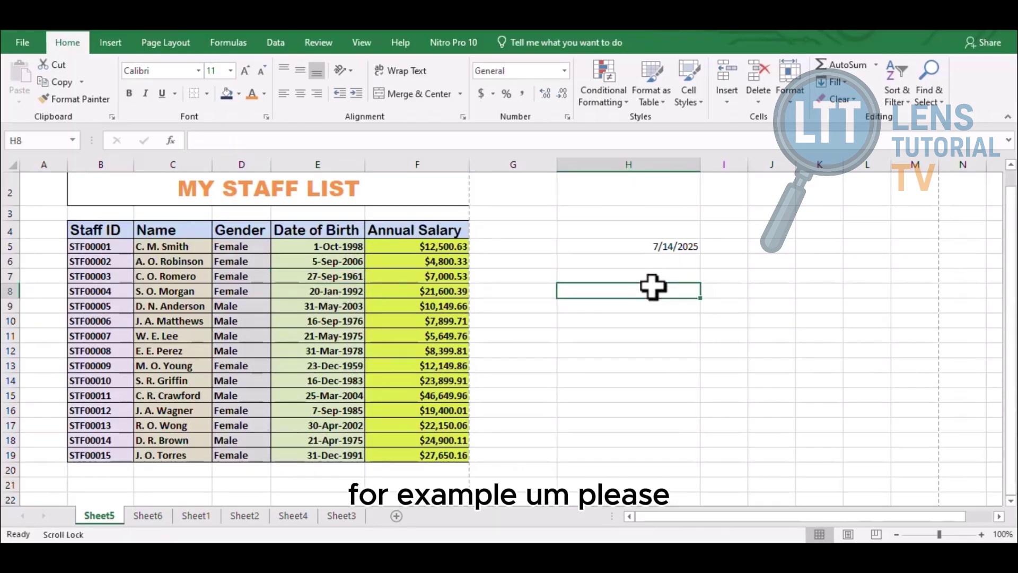
text(please)
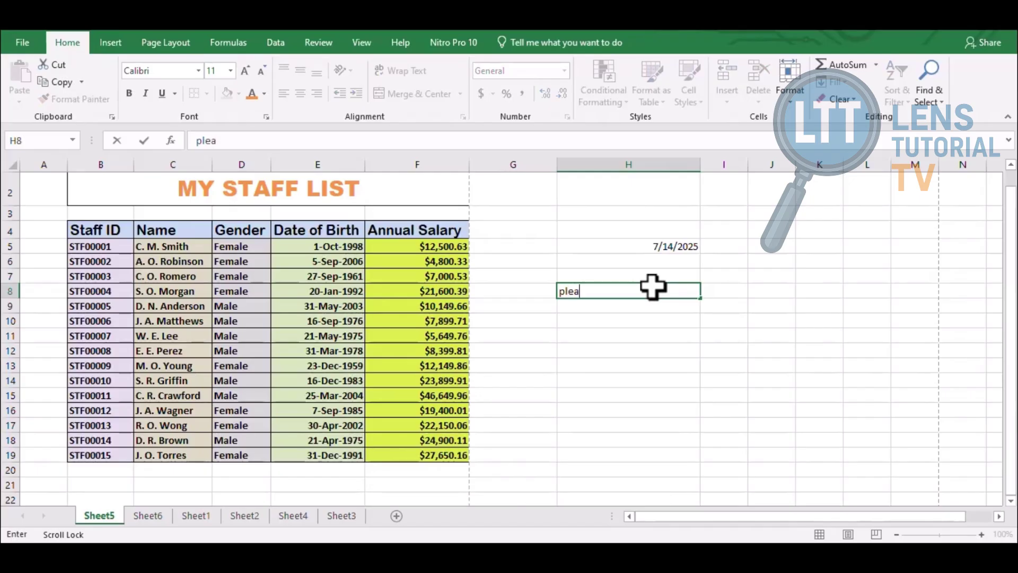
key(Return)
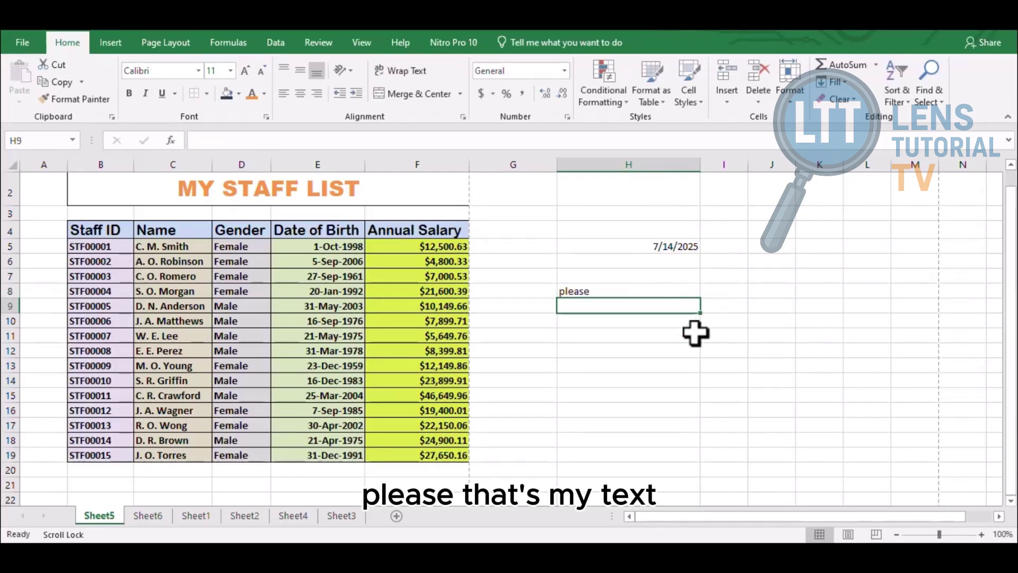
Step: Try right, left and center horizontal alignment on the text in H8
click(641, 291)
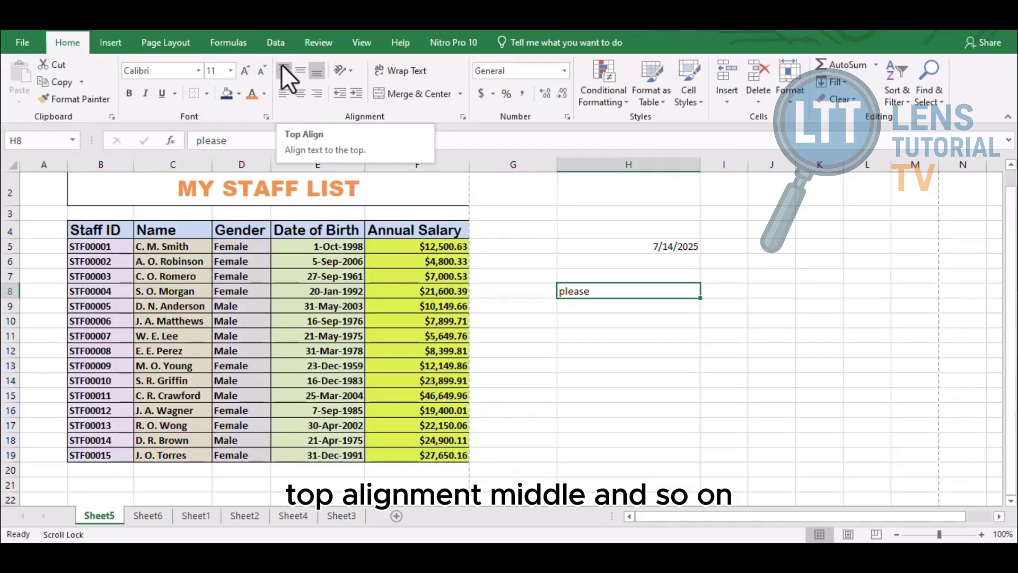
click(317, 91)
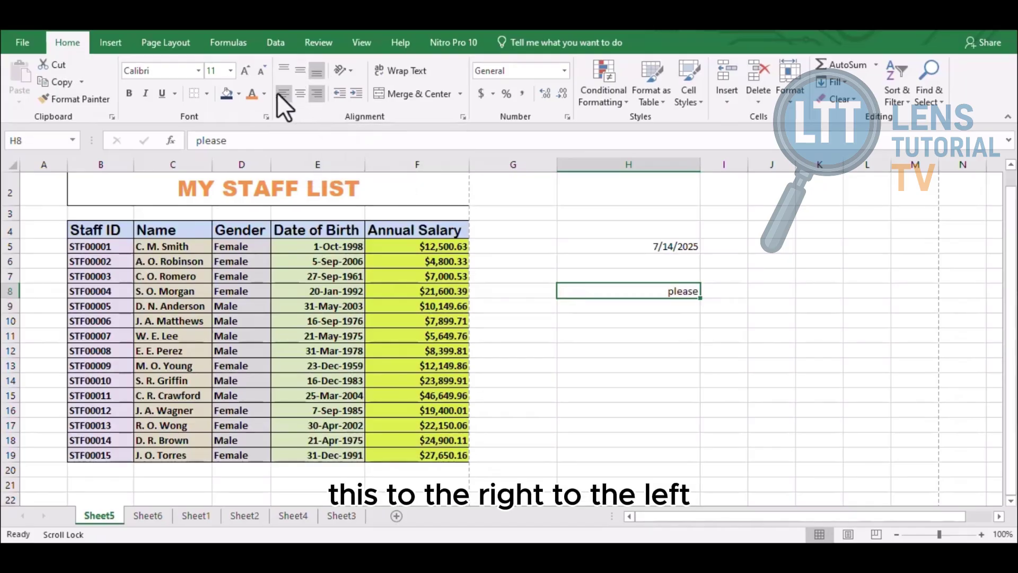
click(281, 93)
click(302, 94)
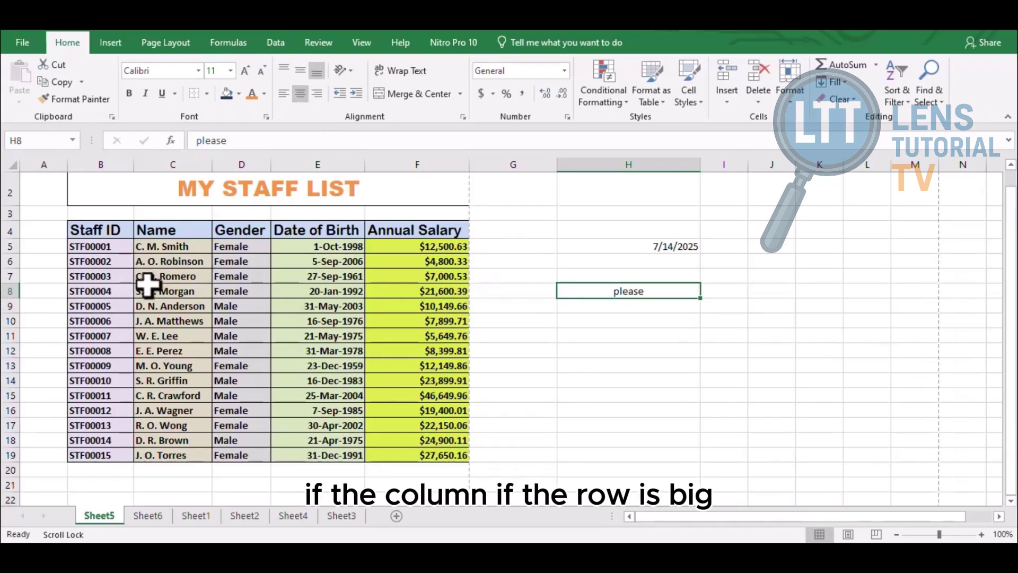
Step: Enlarge the height of row 8 to several times that of the other rows
click(8, 274)
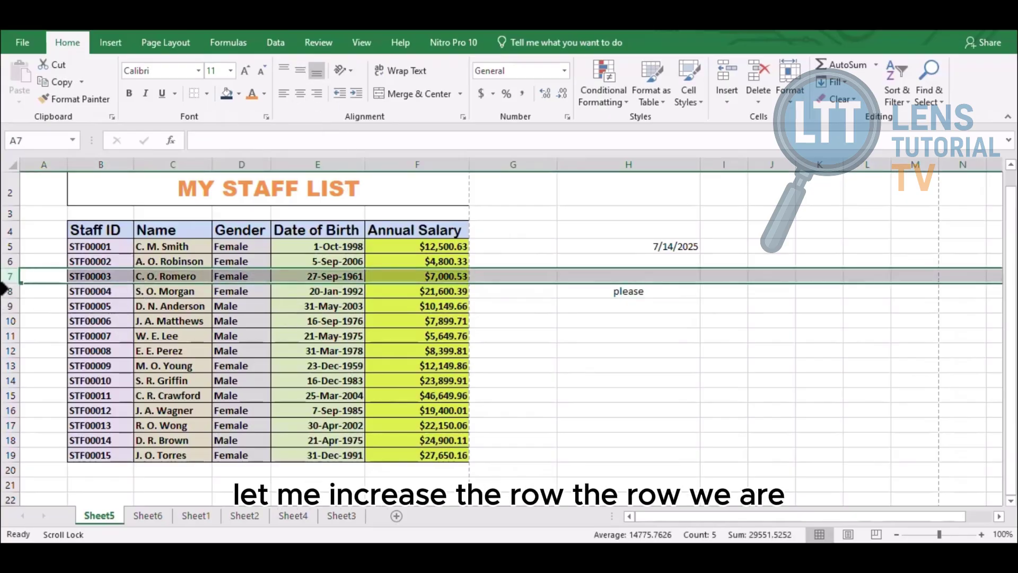
click(6, 291)
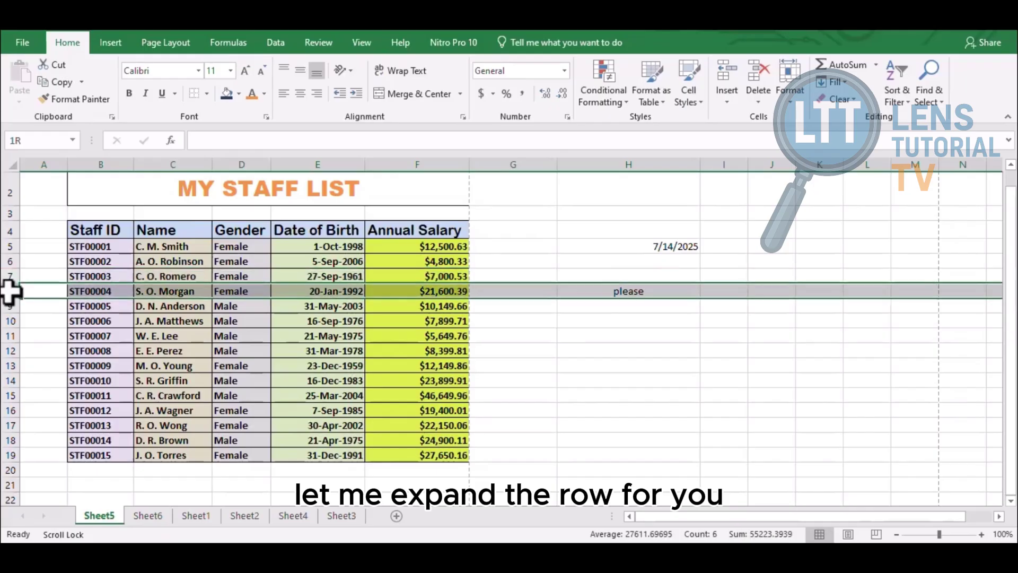
drag(9, 298, 11, 366)
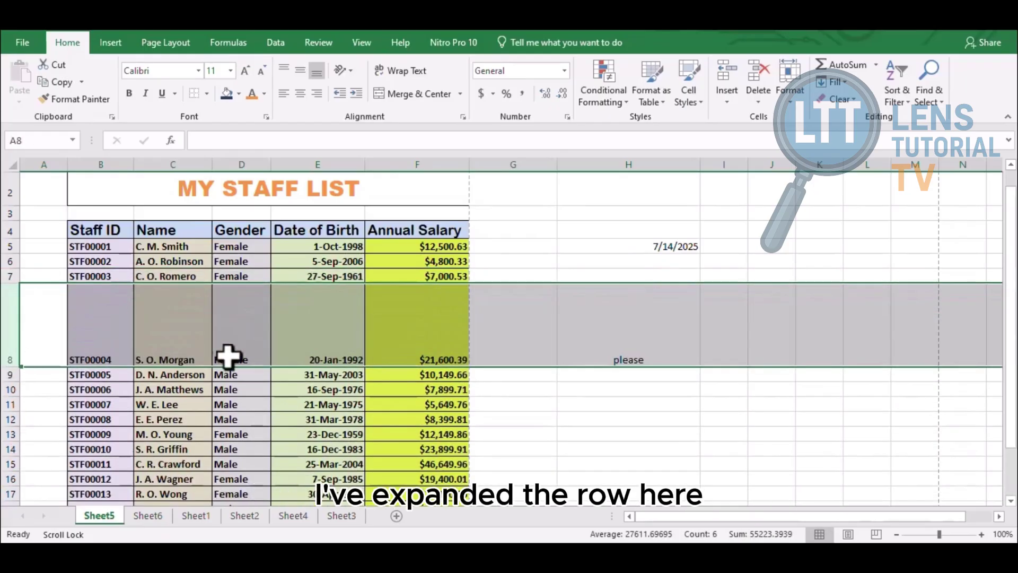
Step: Try middle, top and bottom vertical alignment on the text in H8
click(623, 448)
click(629, 360)
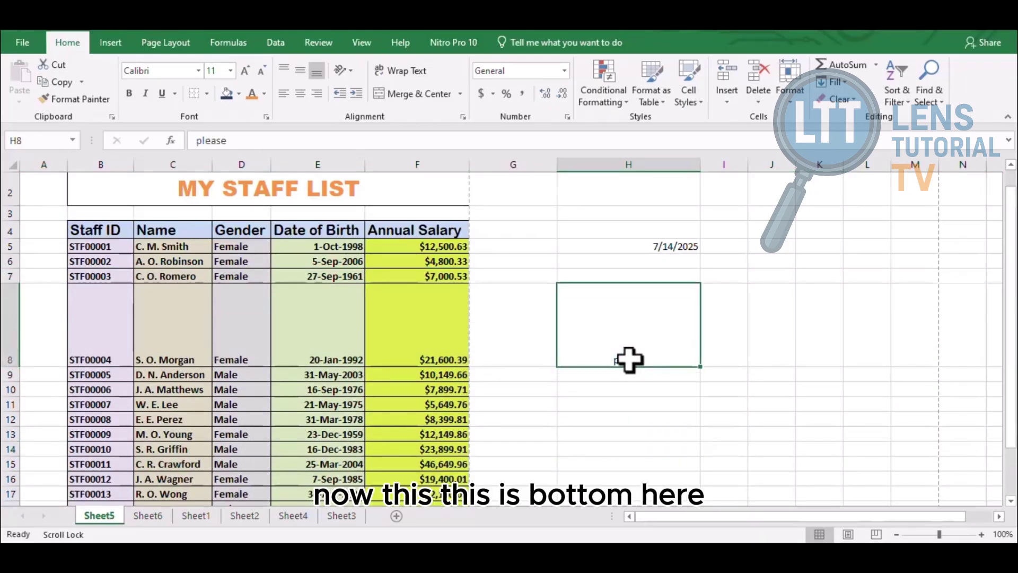
click(305, 68)
click(279, 65)
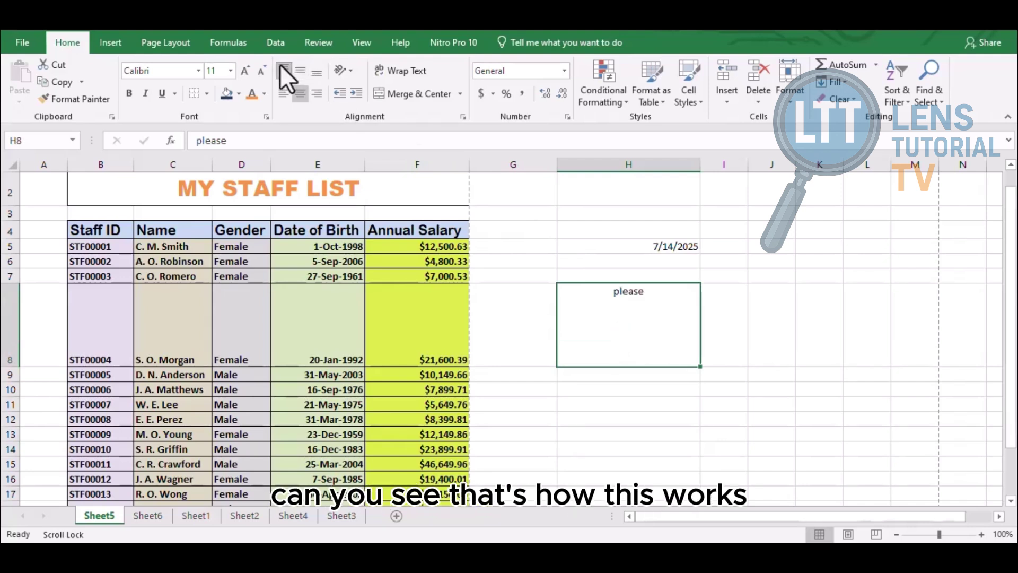
click(300, 72)
click(316, 72)
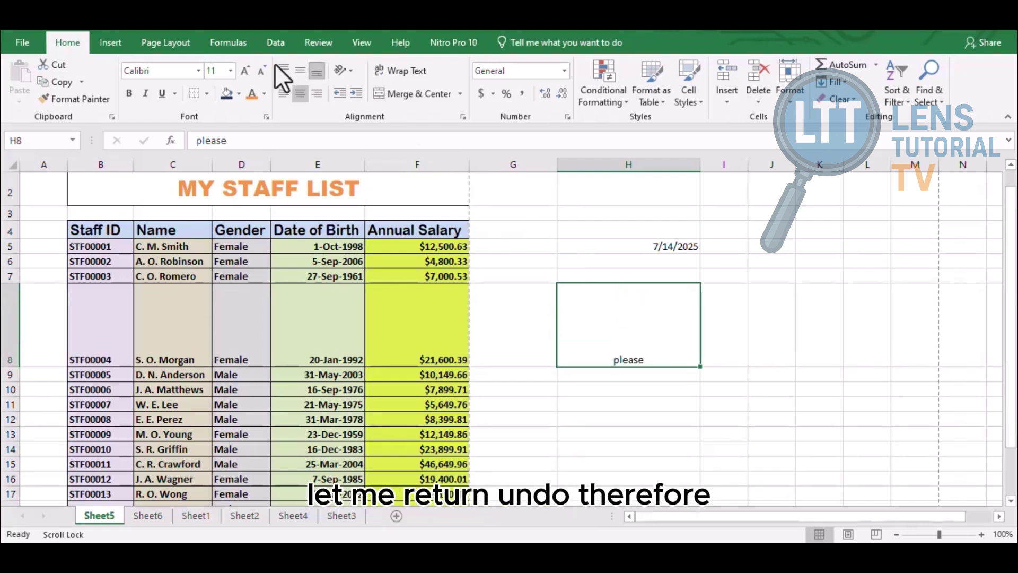
Step: Undo the vertical alignment changes in H8 and the height change of row 8
click(19, 32)
click(19, 31)
click(19, 31)
click(592, 353)
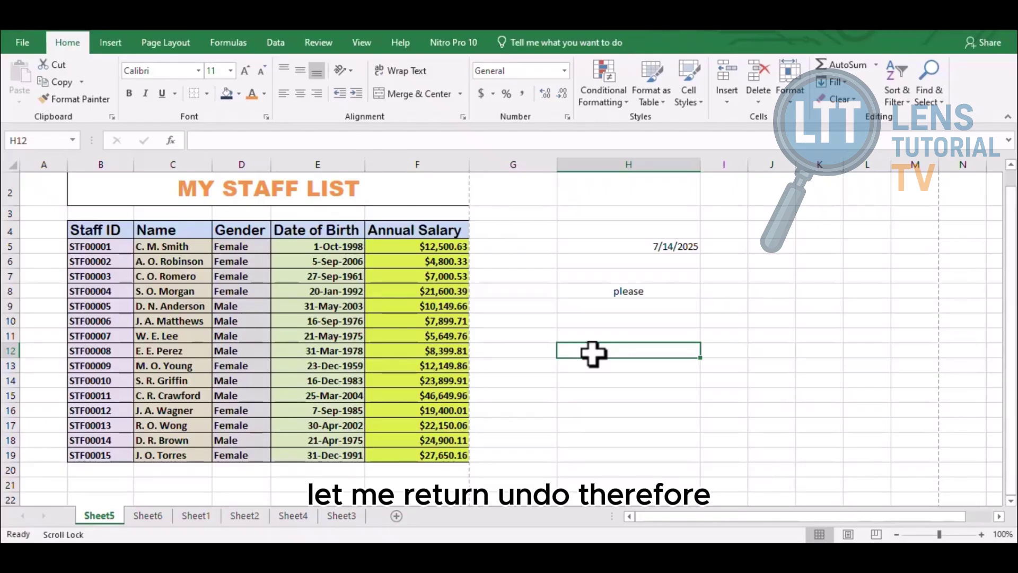
Step: Try right and center alignment on the text in H8 and leave it left-aligned
click(631, 292)
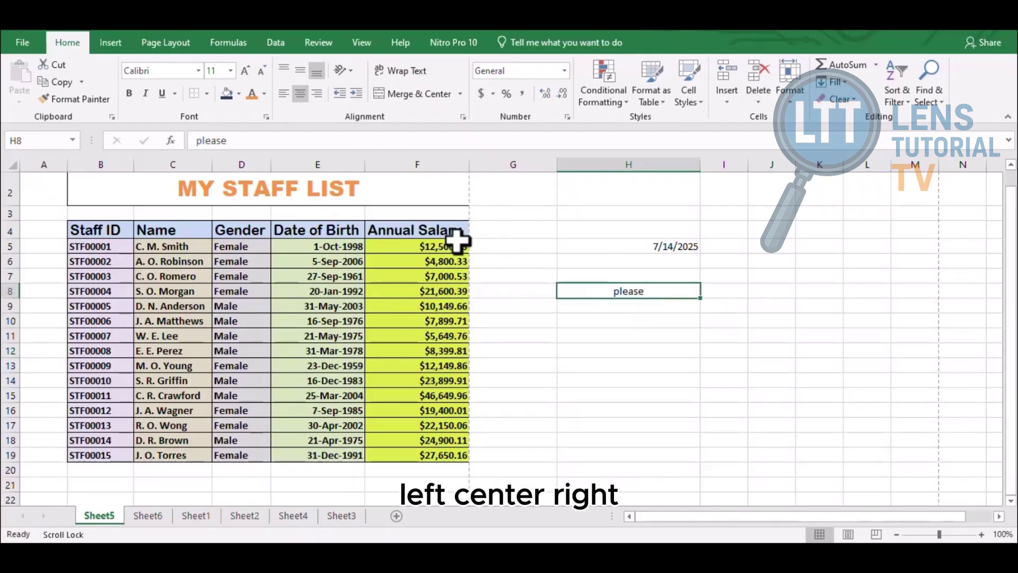
click(314, 95)
click(301, 94)
click(283, 94)
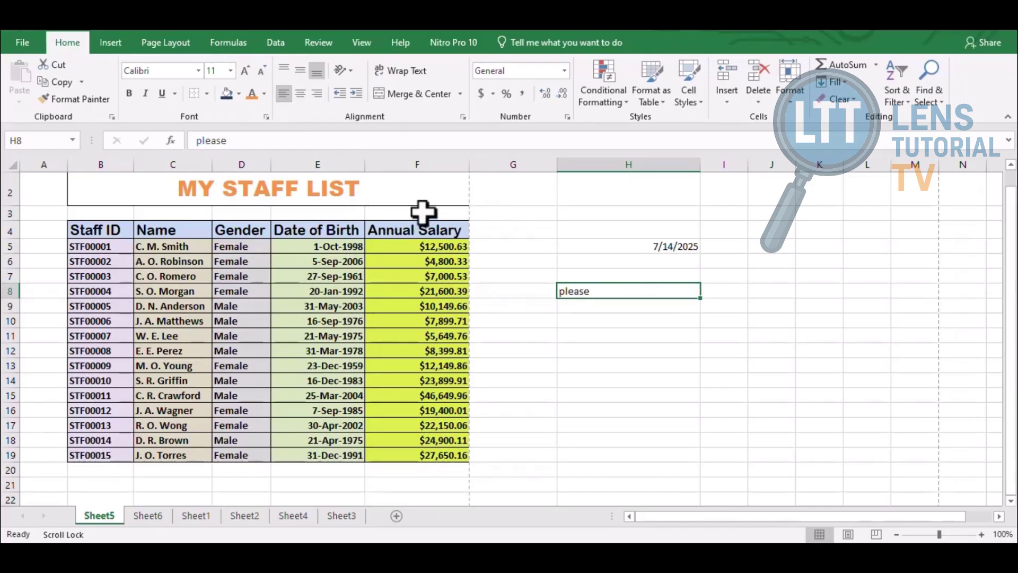
Step: Narrow the Date of Birth and Annual Salary columns until their headings no longer fit
drag(469, 163, 444, 165)
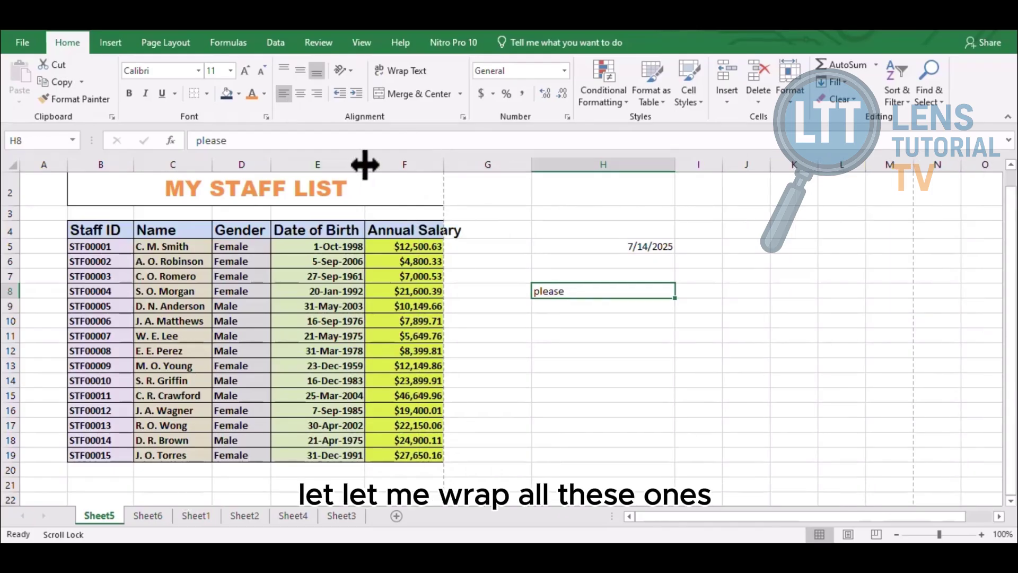
drag(365, 164, 348, 164)
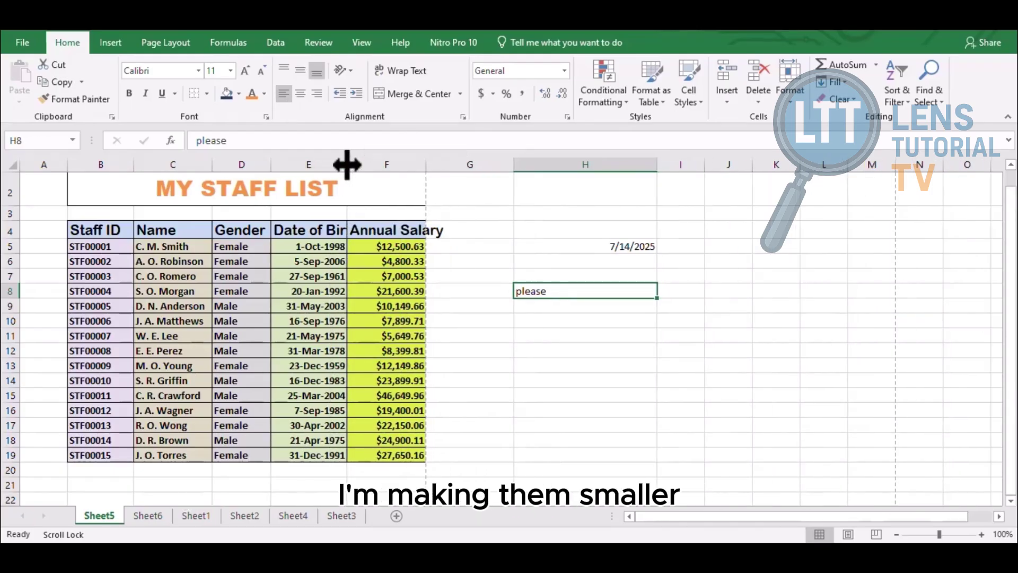
drag(347, 165, 329, 164)
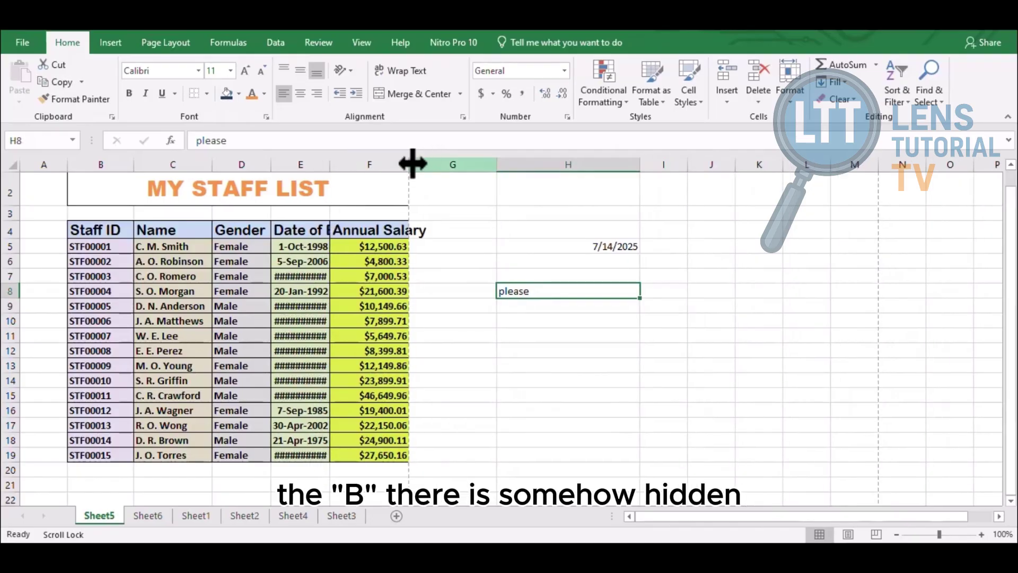
drag(408, 163, 396, 164)
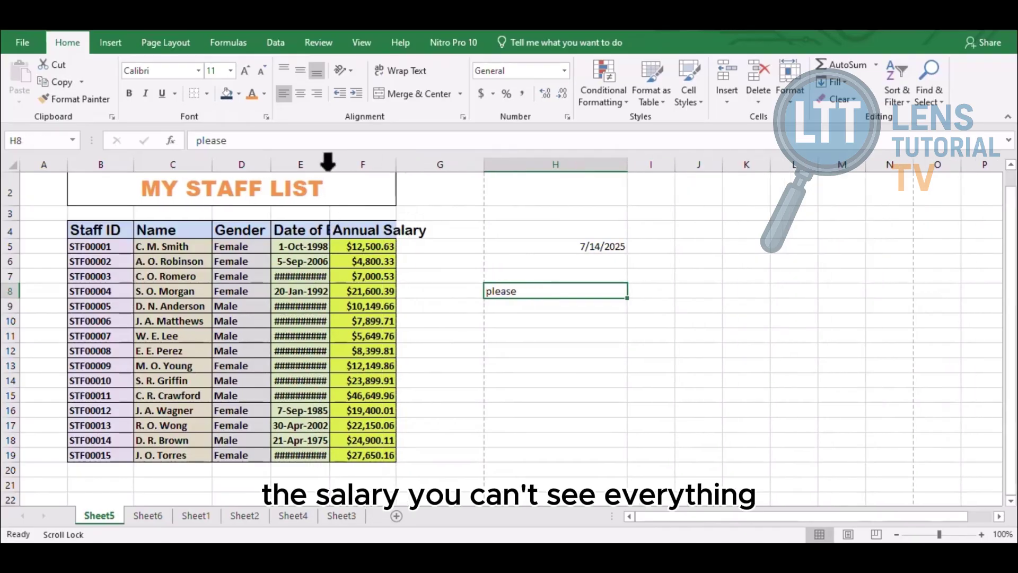
Step: Enter the filler text "ygghghhjkkkj" in G4, beside the Annual Salary heading
click(430, 229)
text(ygghghhjkkkj)
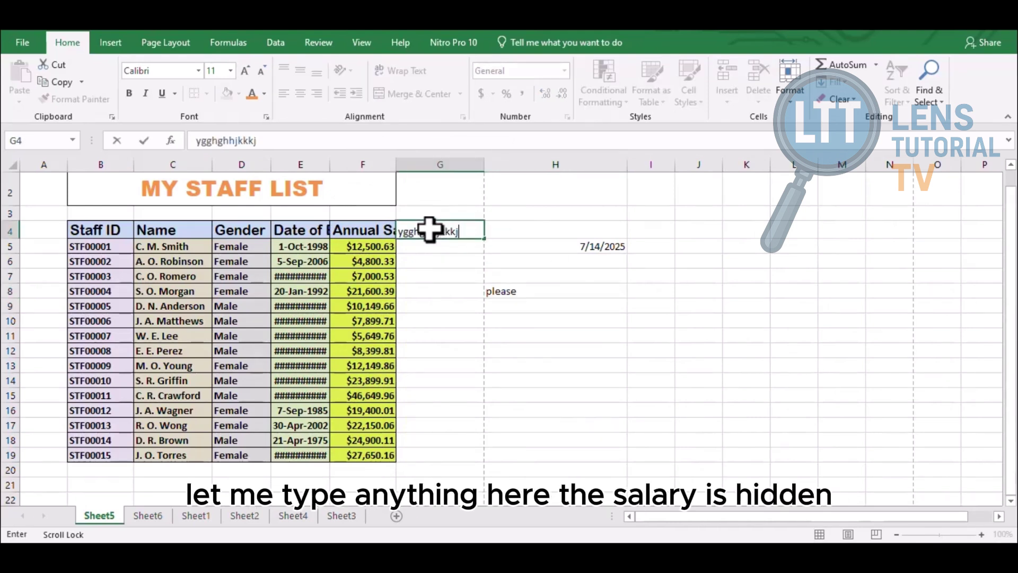
click(600, 271)
click(492, 332)
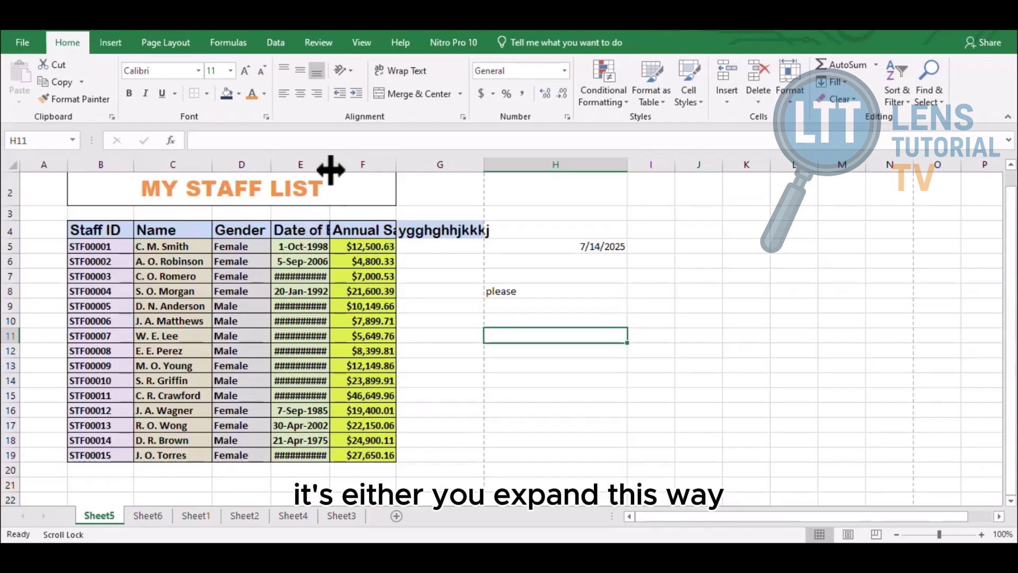
Step: Try widening column E to fit its full heading, undo it, and widen the column just enough to fit the dates
drag(330, 166, 394, 166)
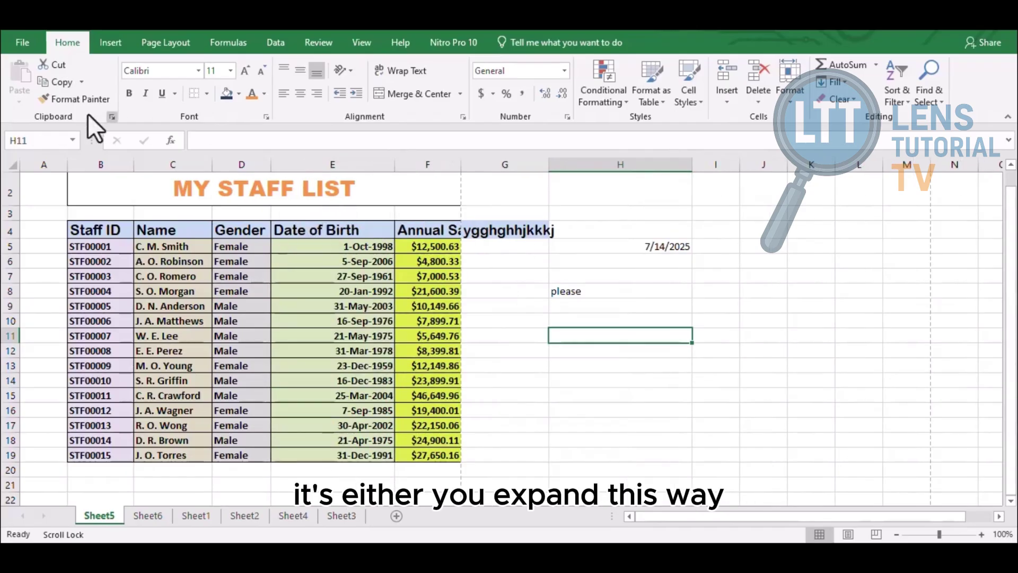
click(24, 25)
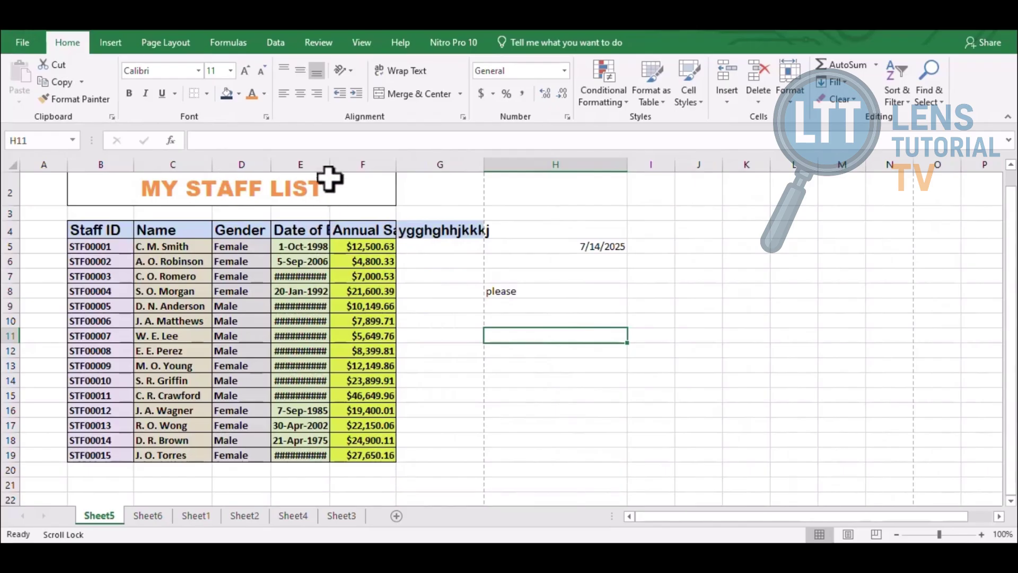
drag(326, 164, 332, 163)
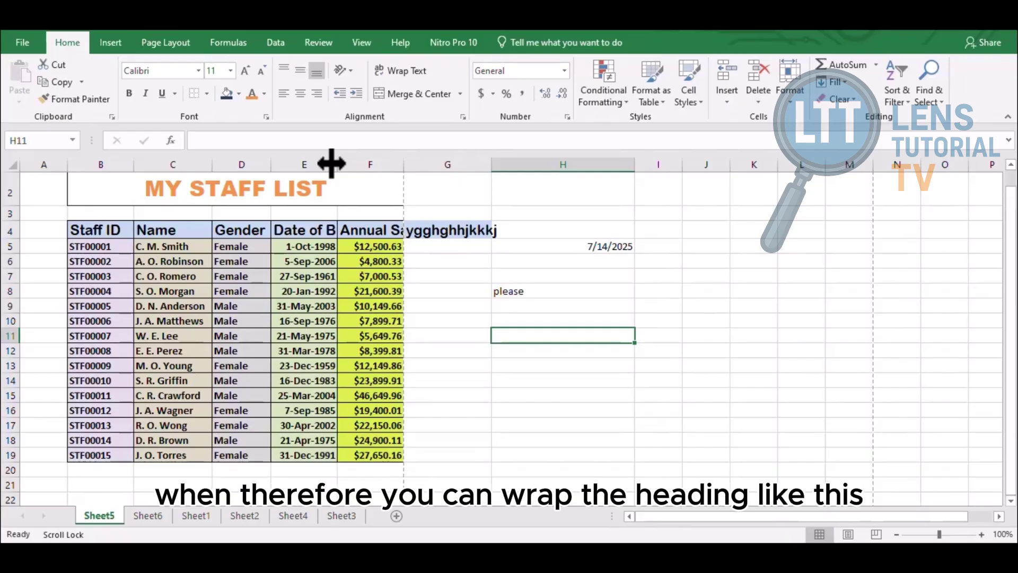
Step: Wrap the text of the Date of Birth heading in E4 and the Annual Salary heading in F4
click(312, 228)
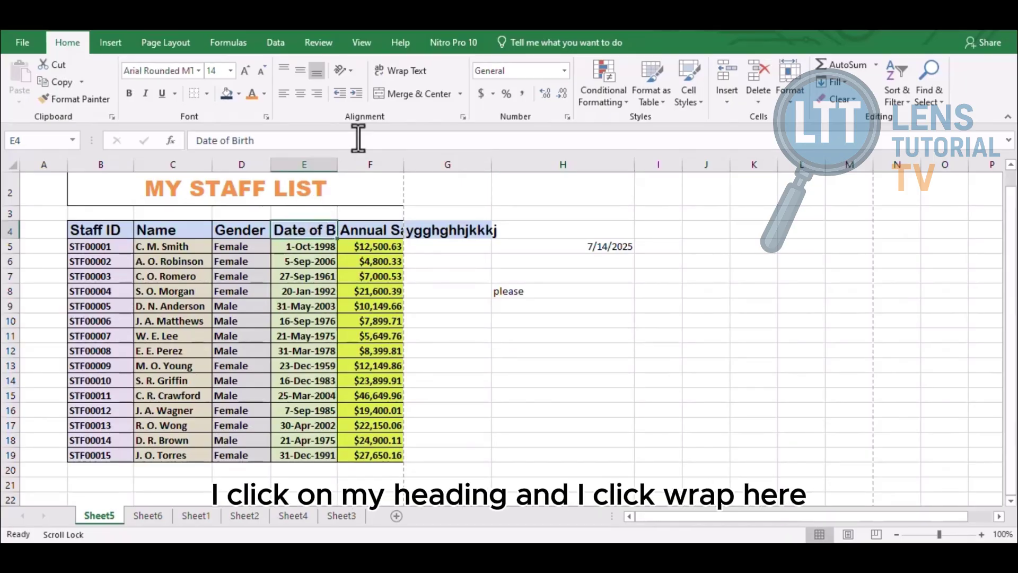
click(405, 64)
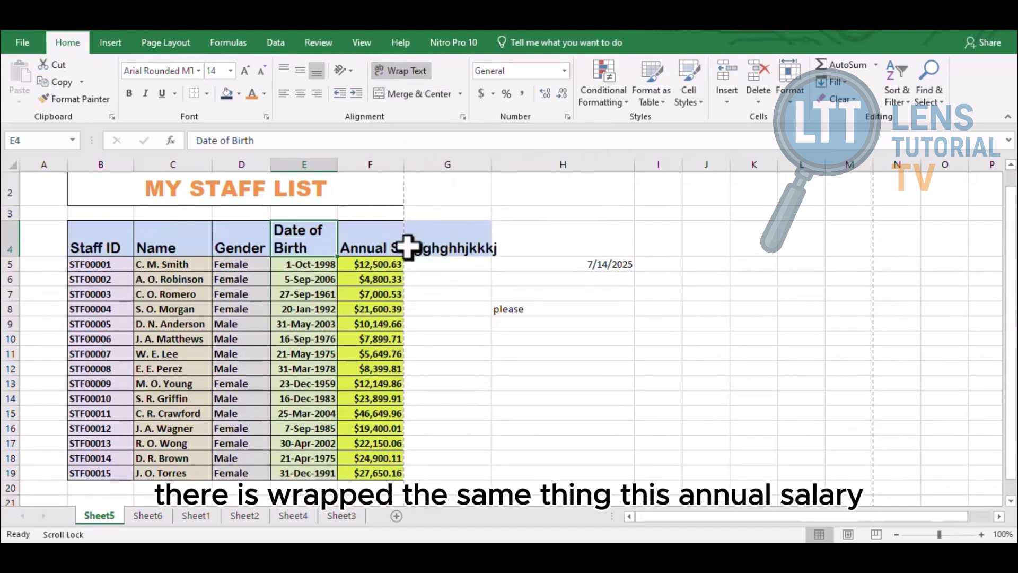
click(383, 233)
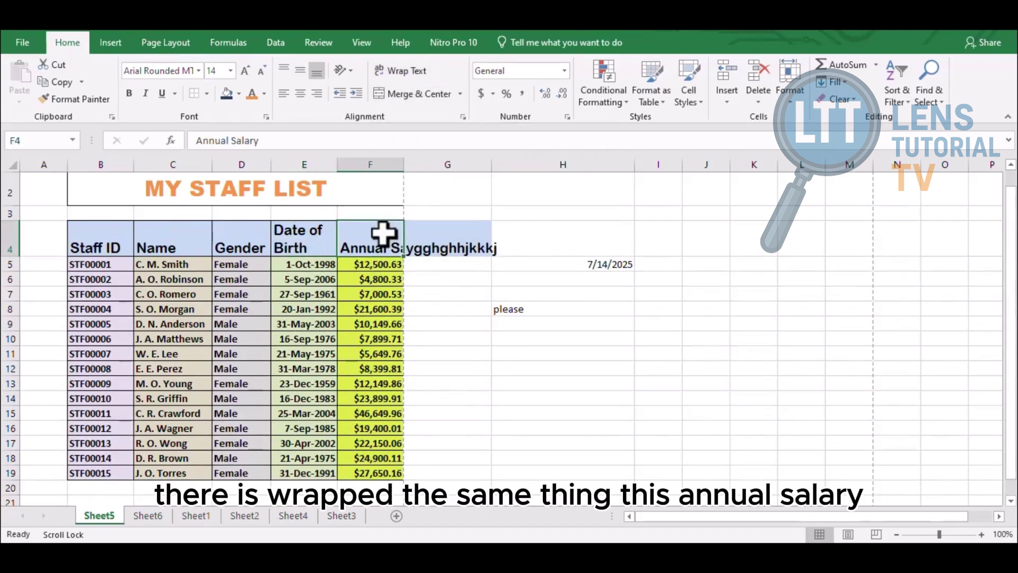
click(411, 74)
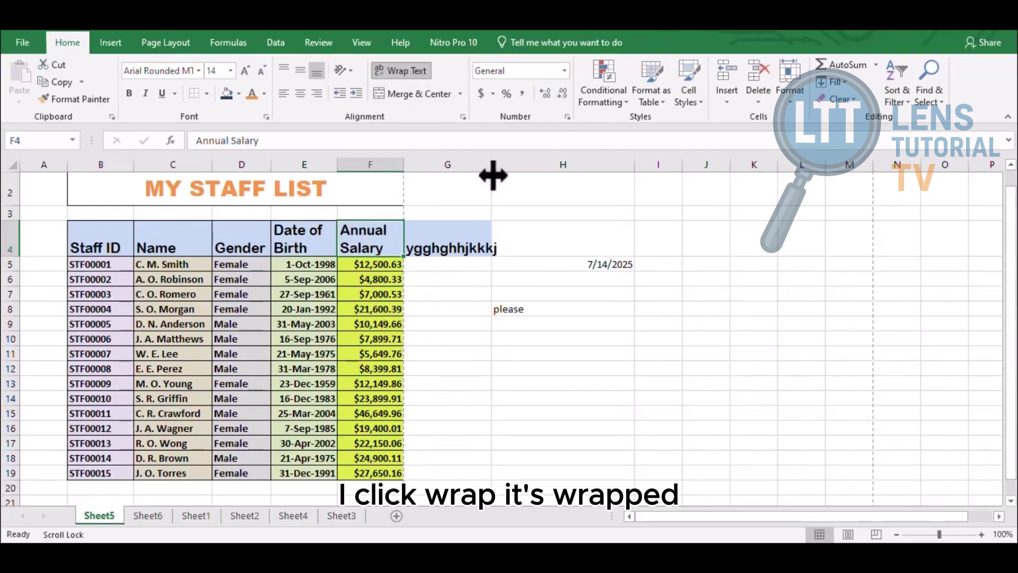
Step: Undo the heading wraps, the filler text in G4 and the width changes of columns E and F
click(507, 320)
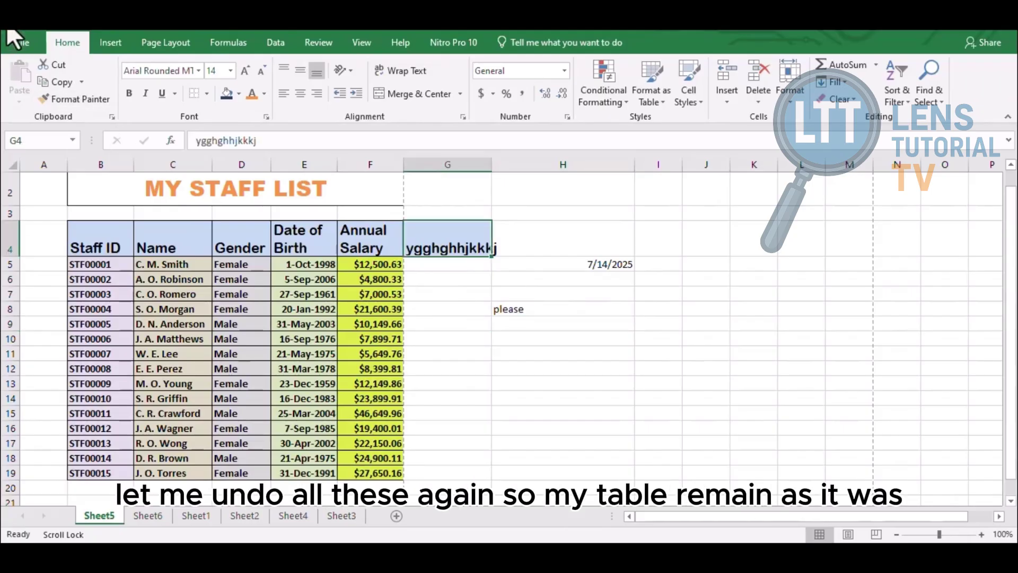
click(17, 28)
click(16, 28)
click(17, 29)
click(17, 28)
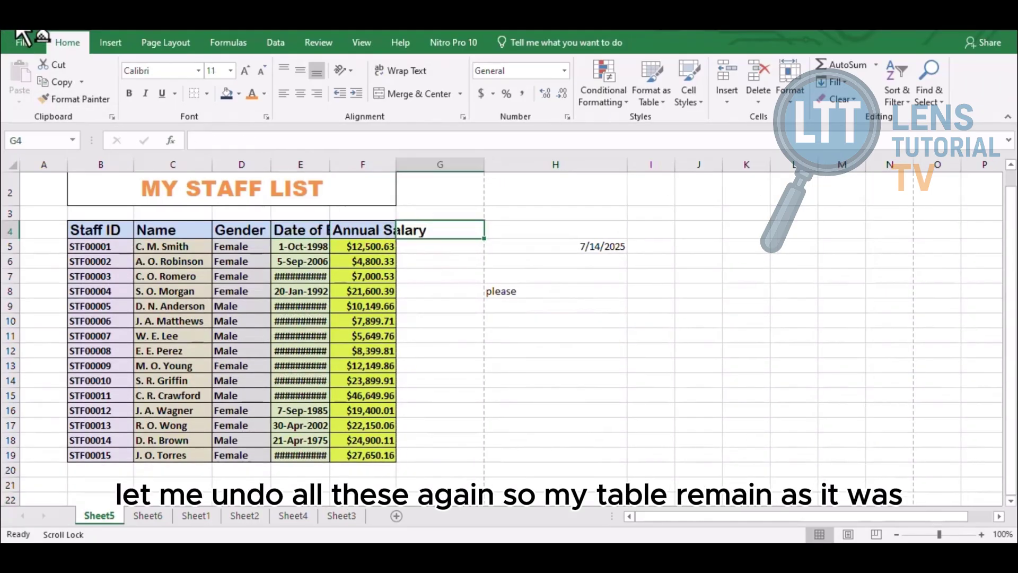
click(17, 29)
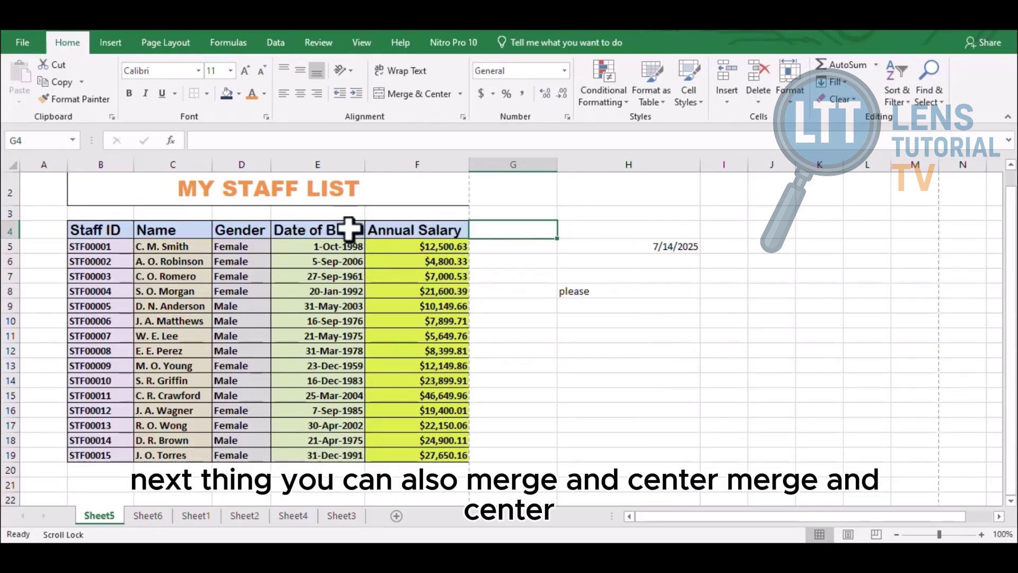
Step: Try clearing all contents and formatting from the merged MY STAFF LIST title in row 2, and undo it
click(332, 194)
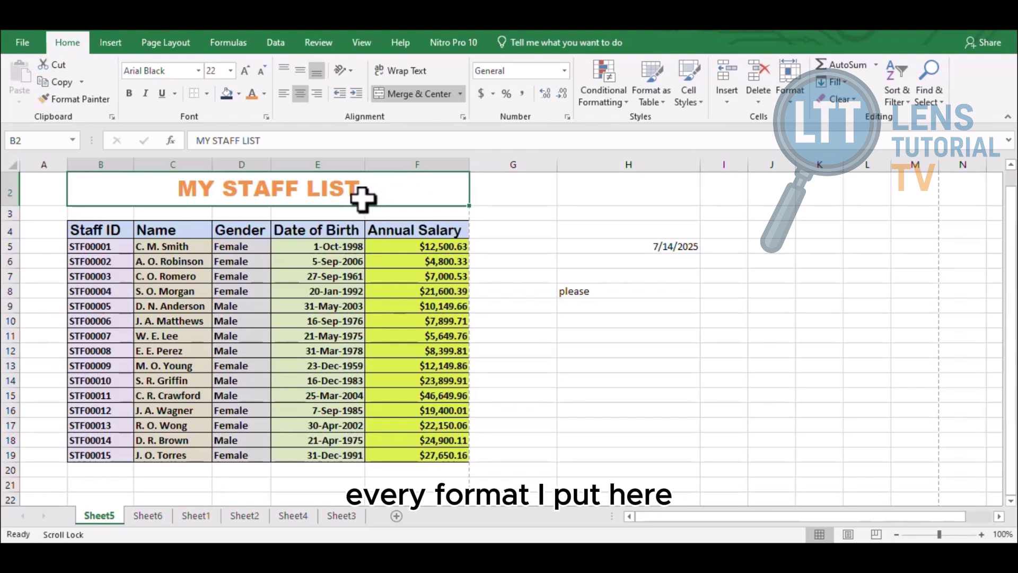
click(856, 99)
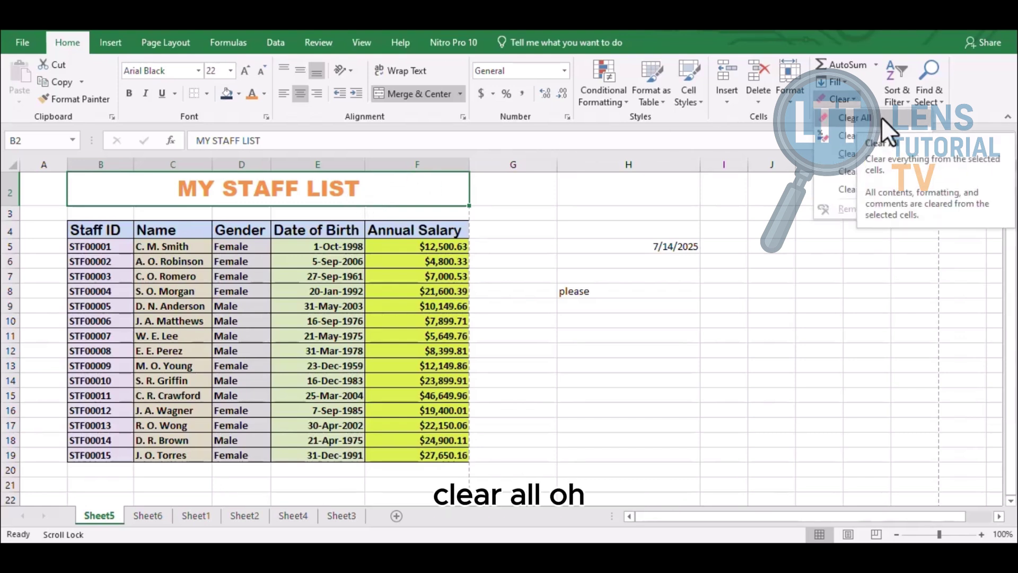
click(881, 117)
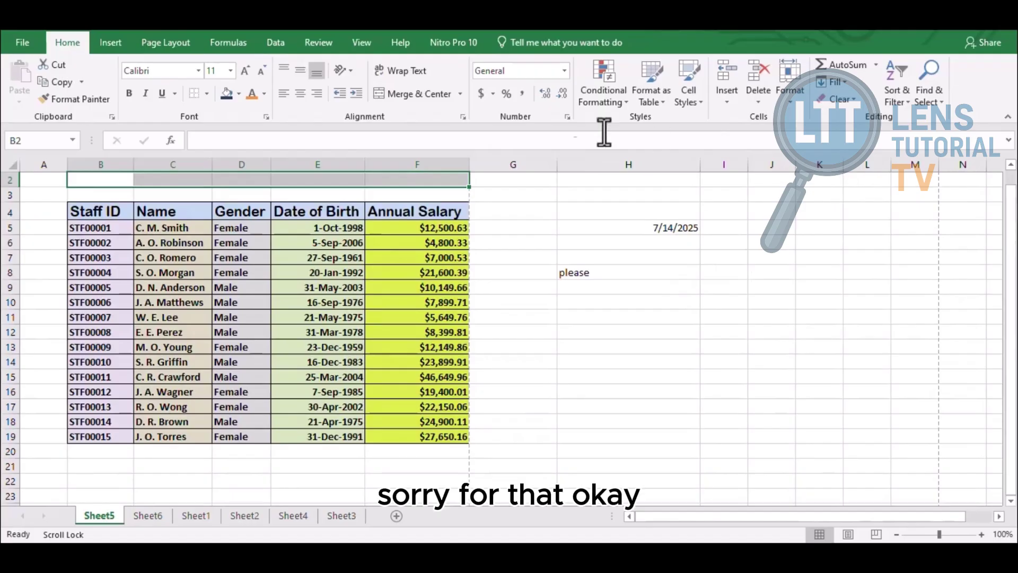
key(ctrl+z)
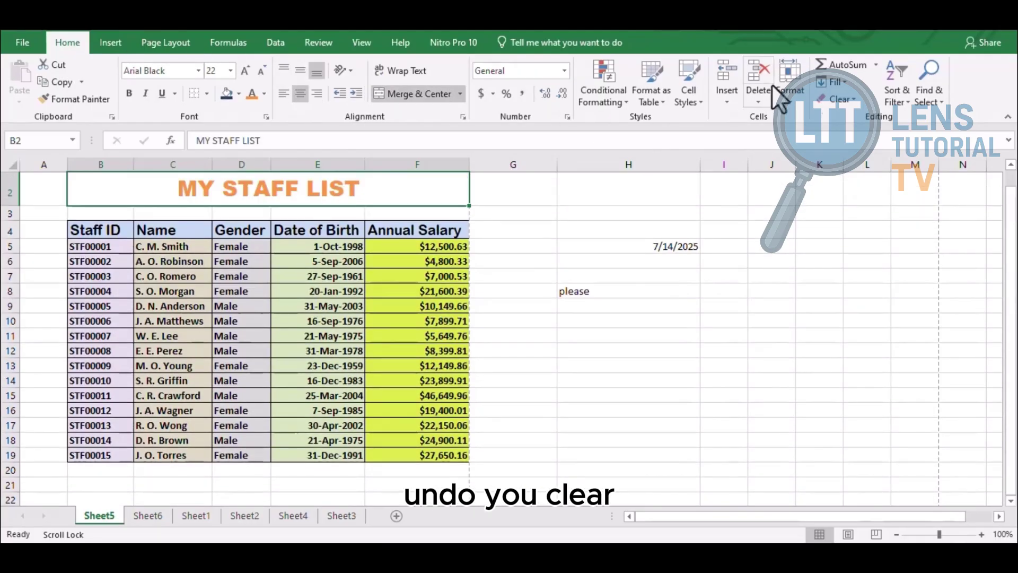
Step: Clear only the formatting of the MY STAFF LIST title in row 2, keeping its text
click(856, 99)
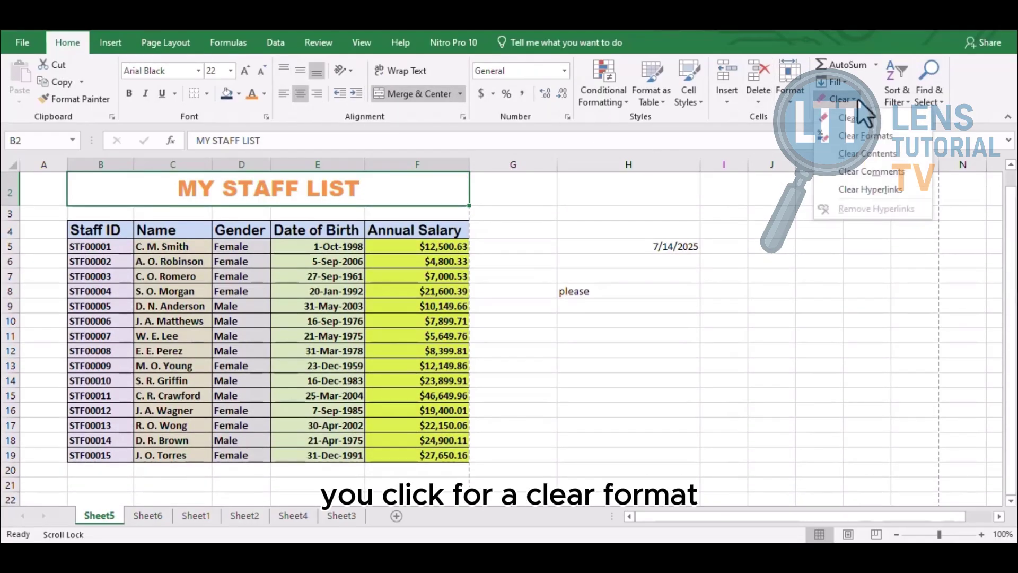
click(882, 135)
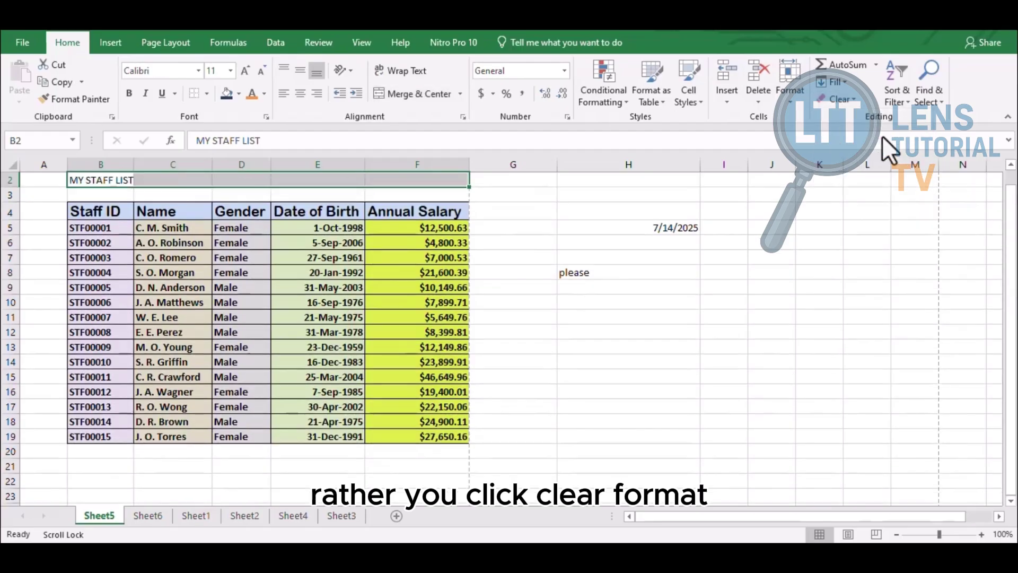
click(710, 207)
click(109, 180)
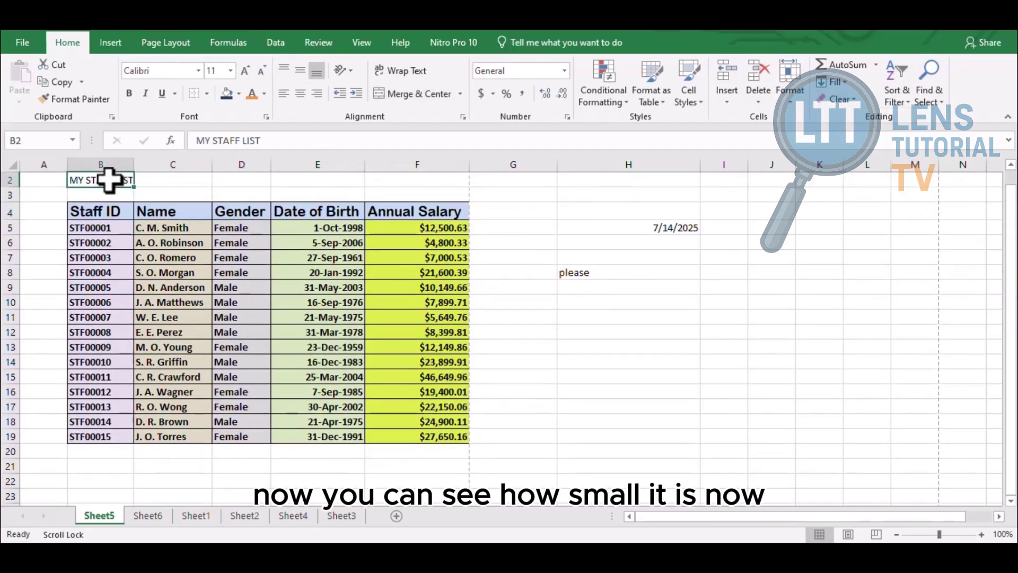
drag(108, 180, 432, 173)
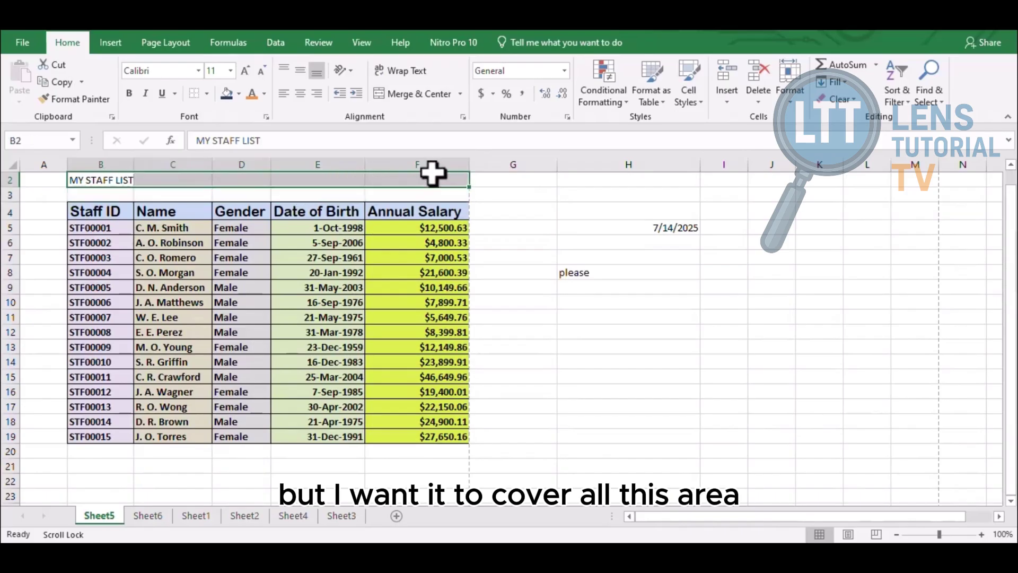
click(285, 255)
click(88, 180)
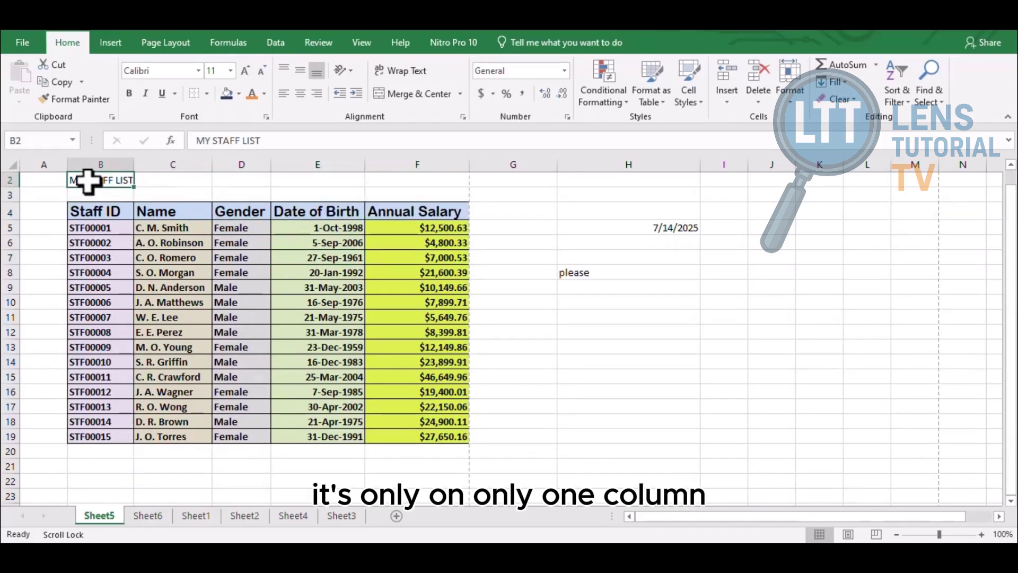
click(127, 195)
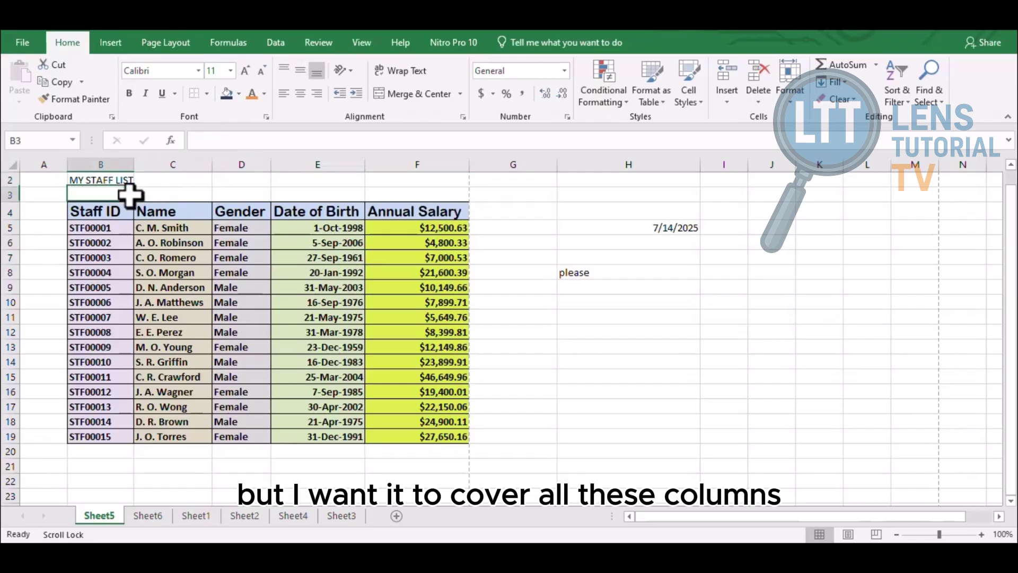
click(79, 212)
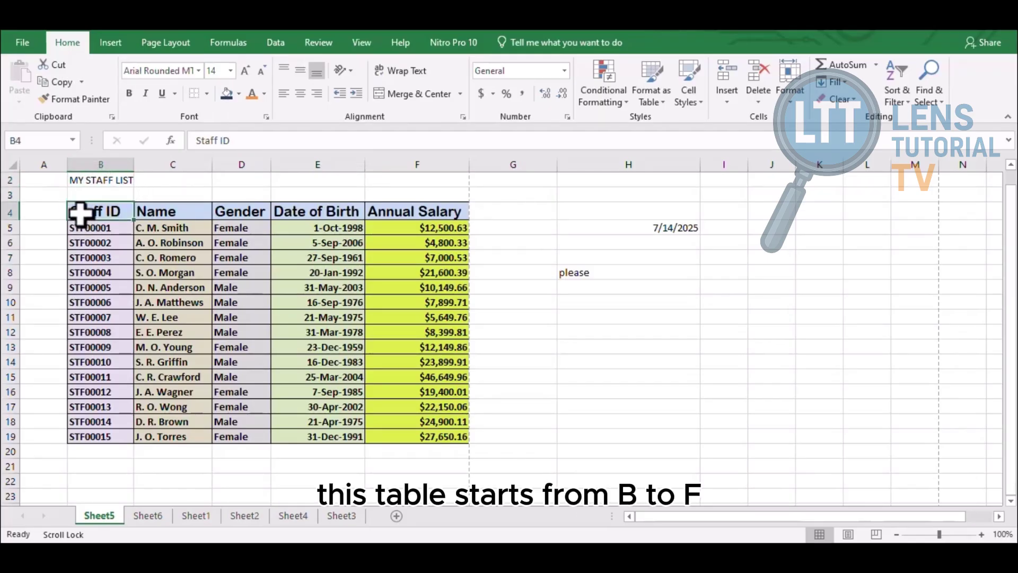
click(432, 210)
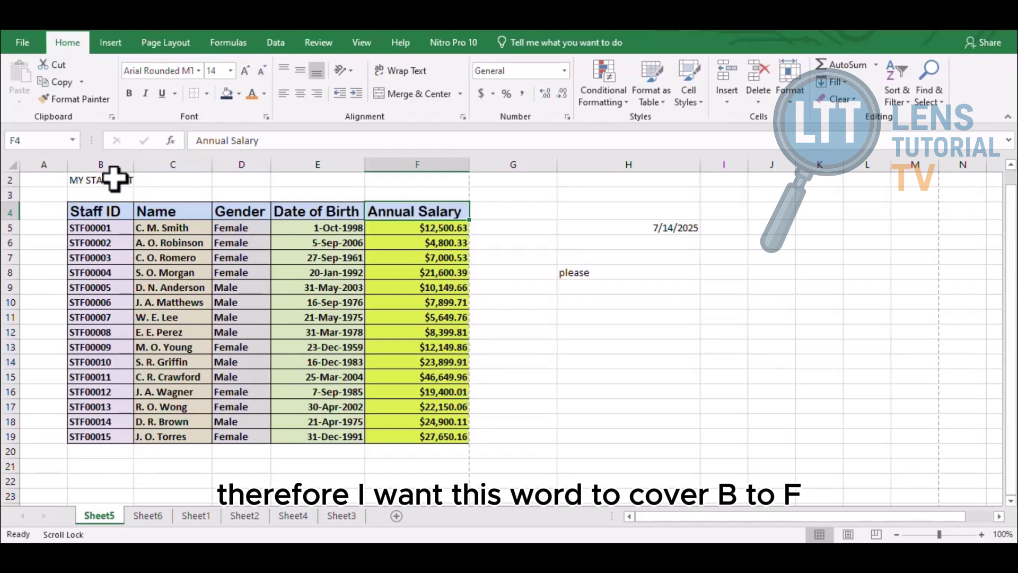
Step: Merge and center the MY STAFF LIST title across B2:F2, the full width of the table
drag(113, 179, 412, 186)
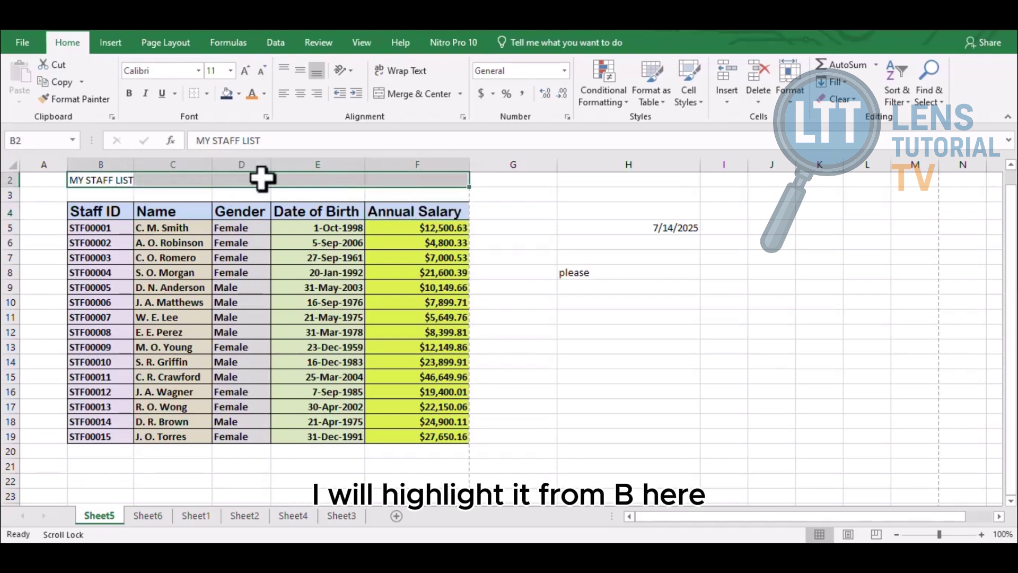
click(199, 229)
drag(82, 182, 406, 182)
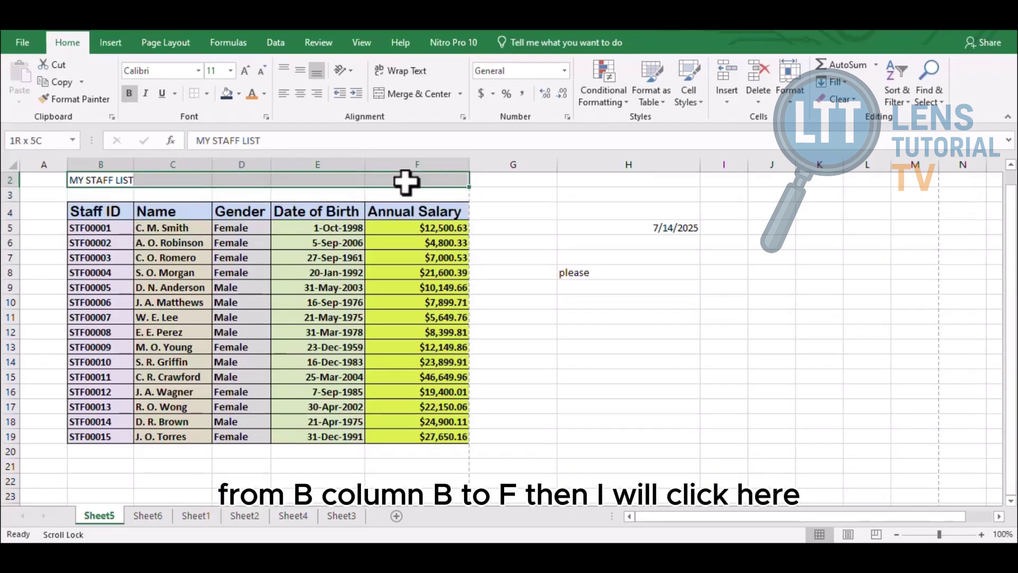
drag(406, 182, 407, 182)
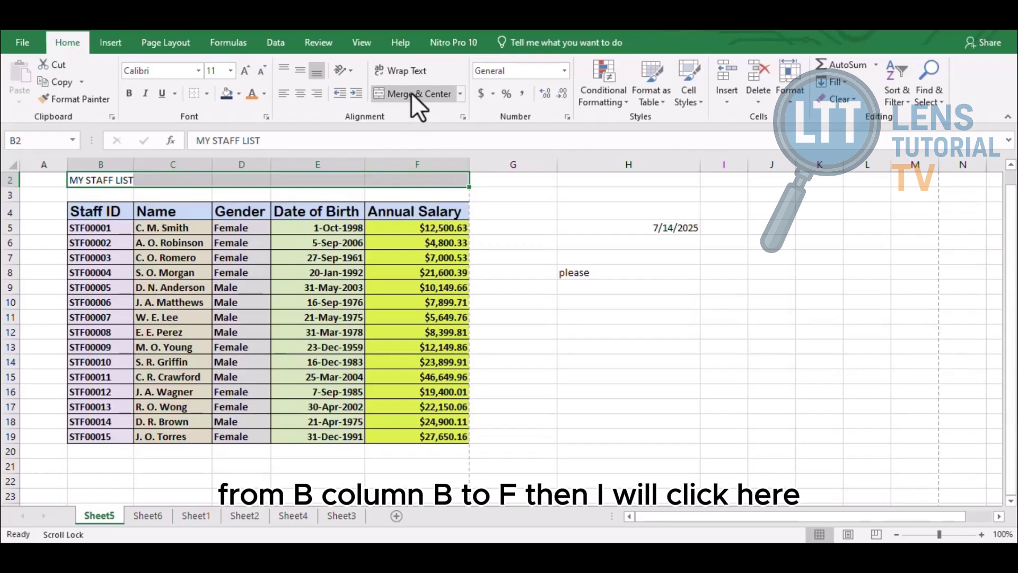
click(411, 93)
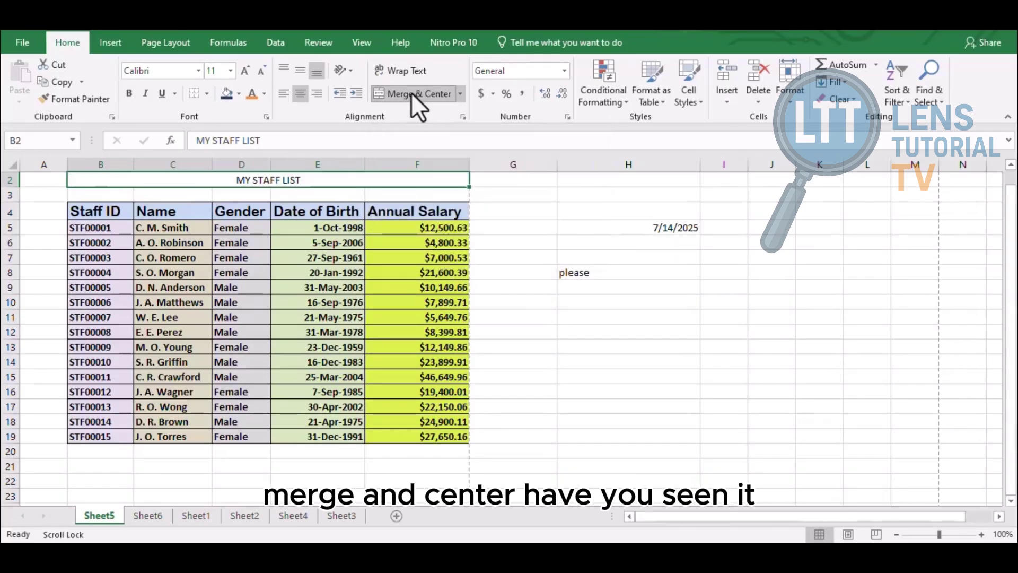
click(523, 287)
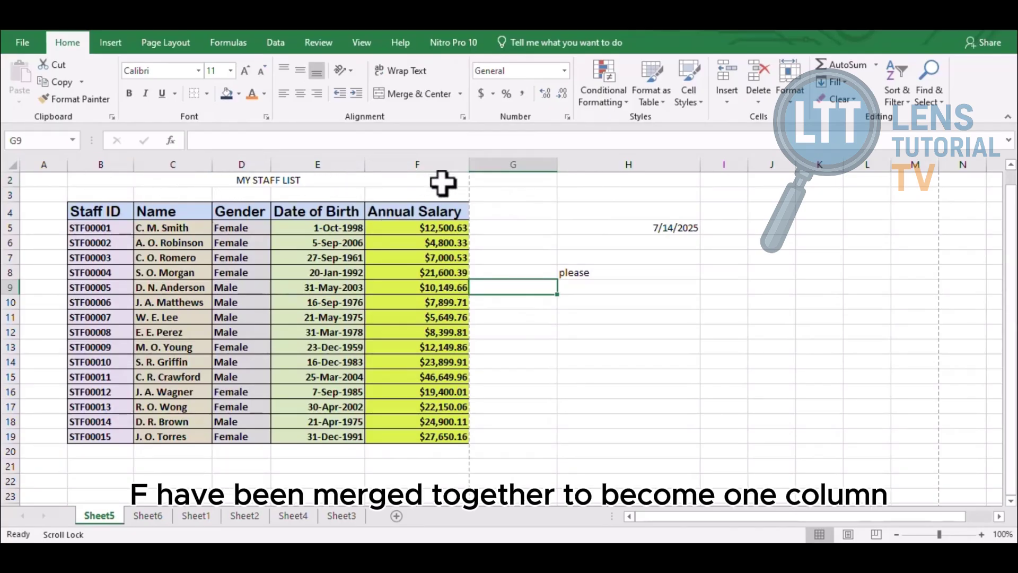
Step: Format the merged MY STAFF LIST title with font size 20, orange font color and bold
click(324, 180)
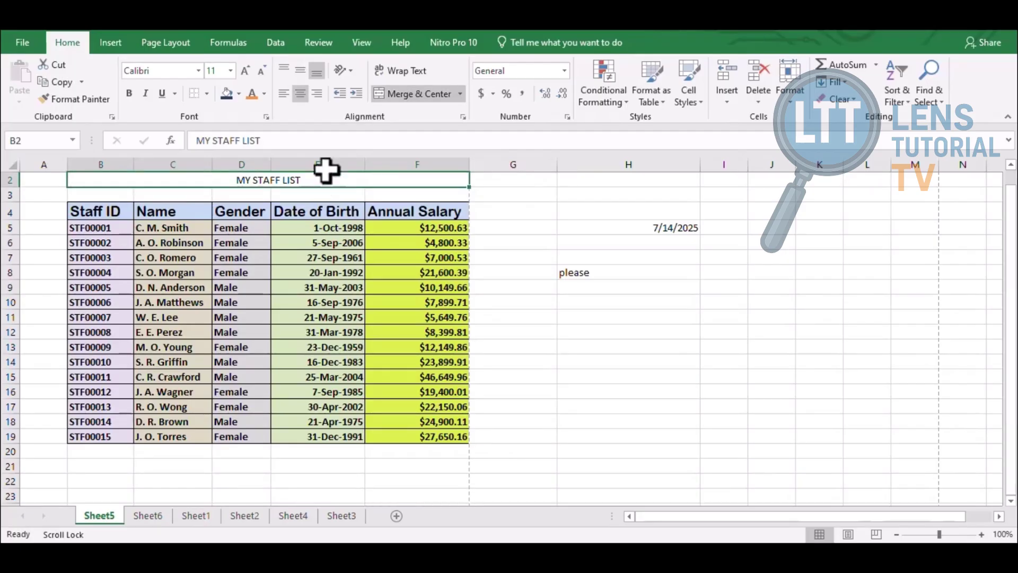
click(230, 71)
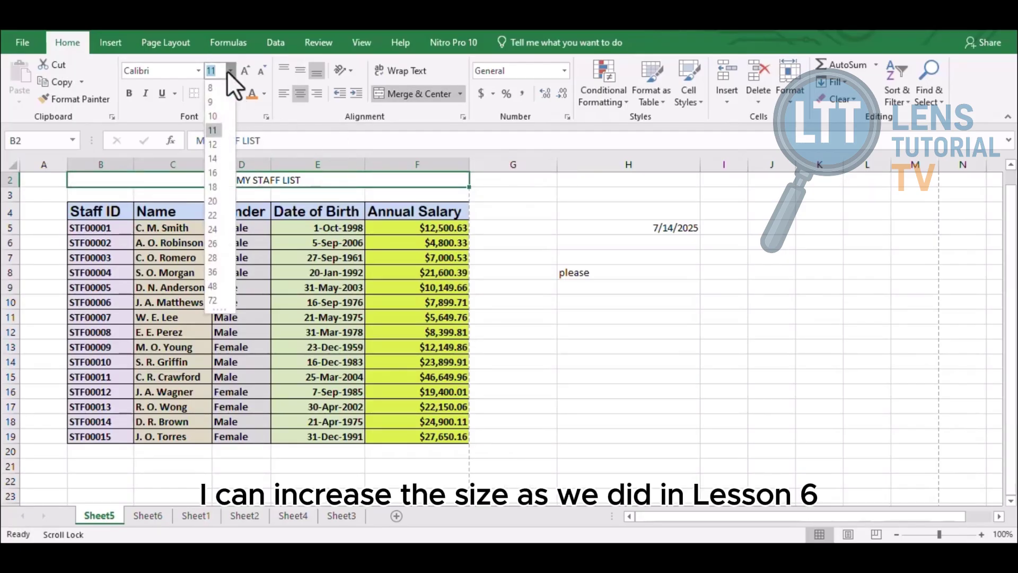
click(212, 175)
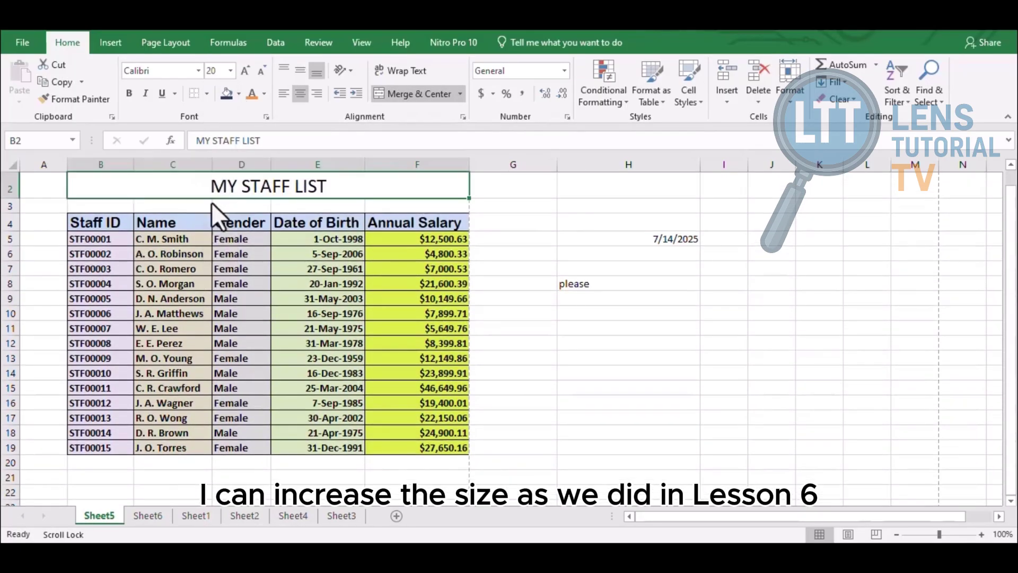
click(252, 94)
click(129, 94)
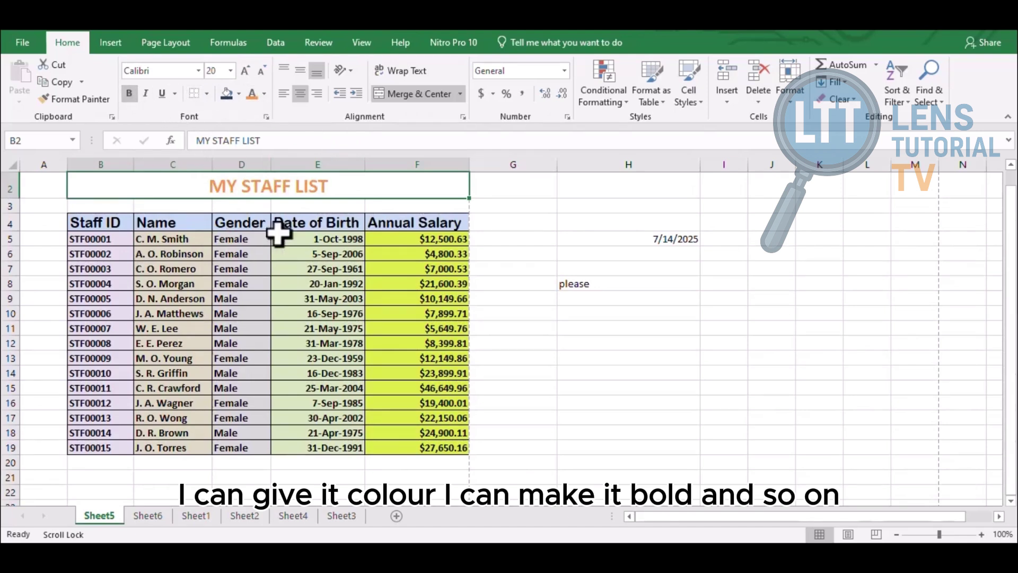
click(417, 314)
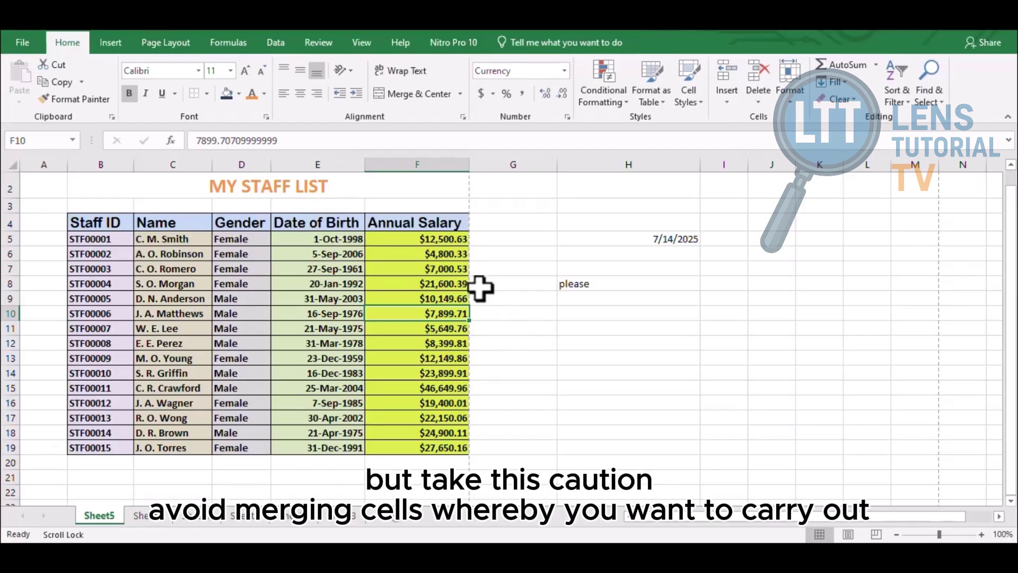
click(412, 188)
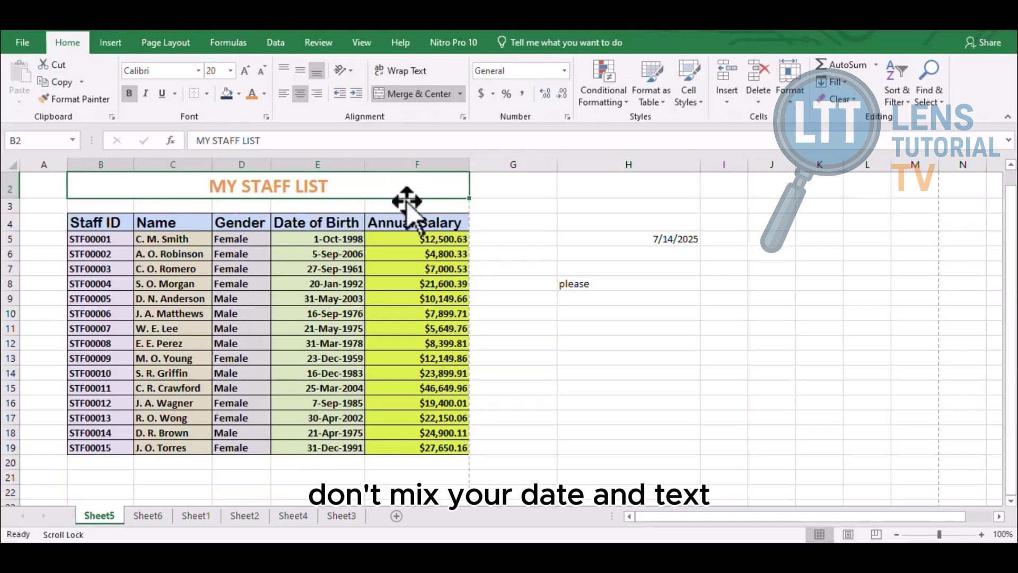
click(406, 269)
click(329, 236)
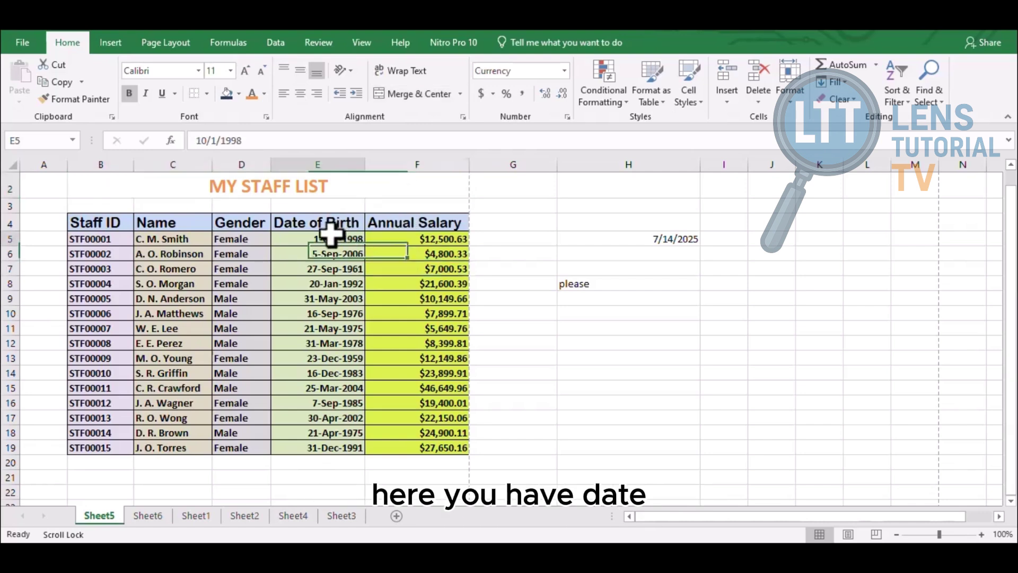
click(328, 253)
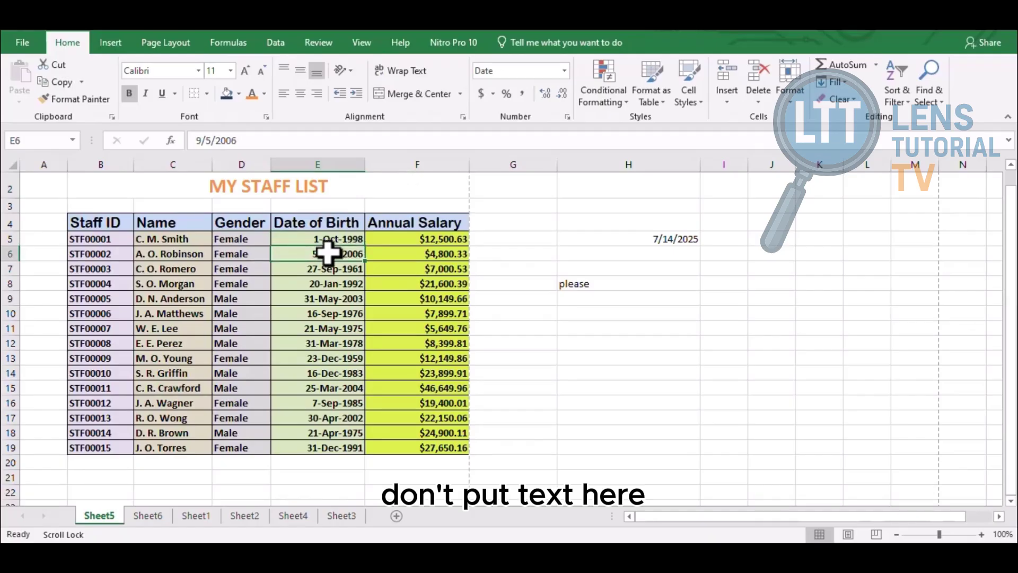
click(329, 267)
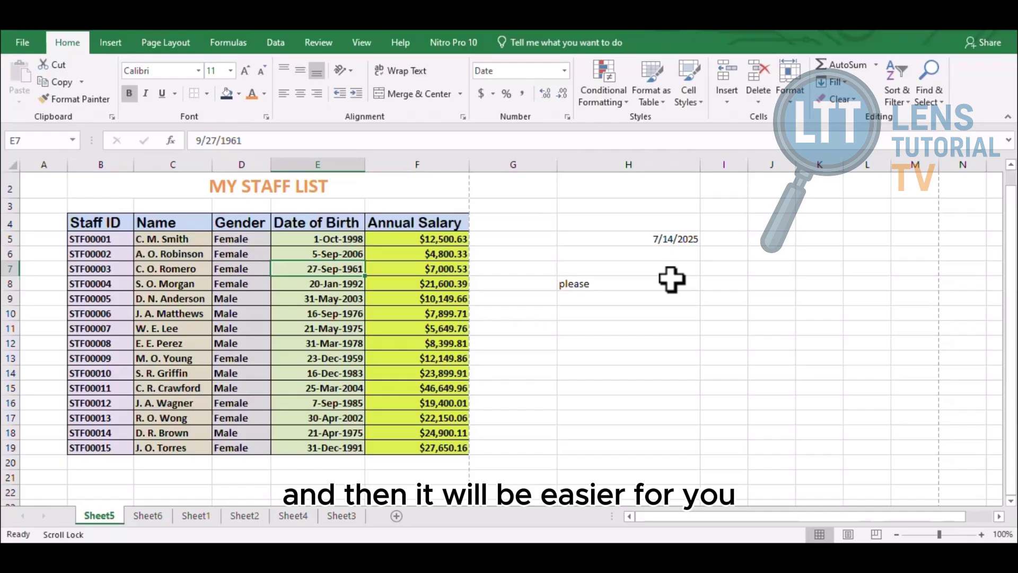
click(601, 316)
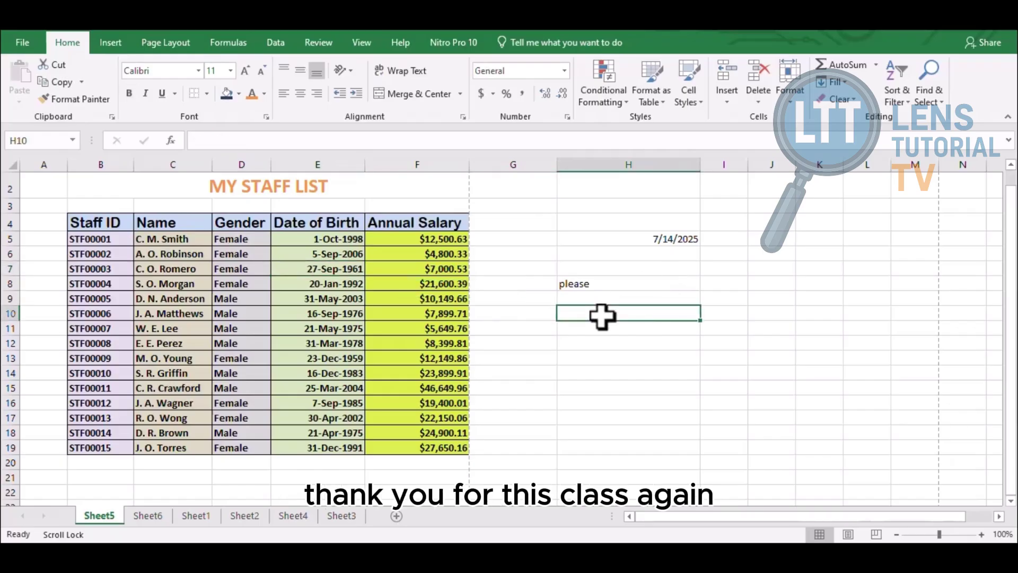